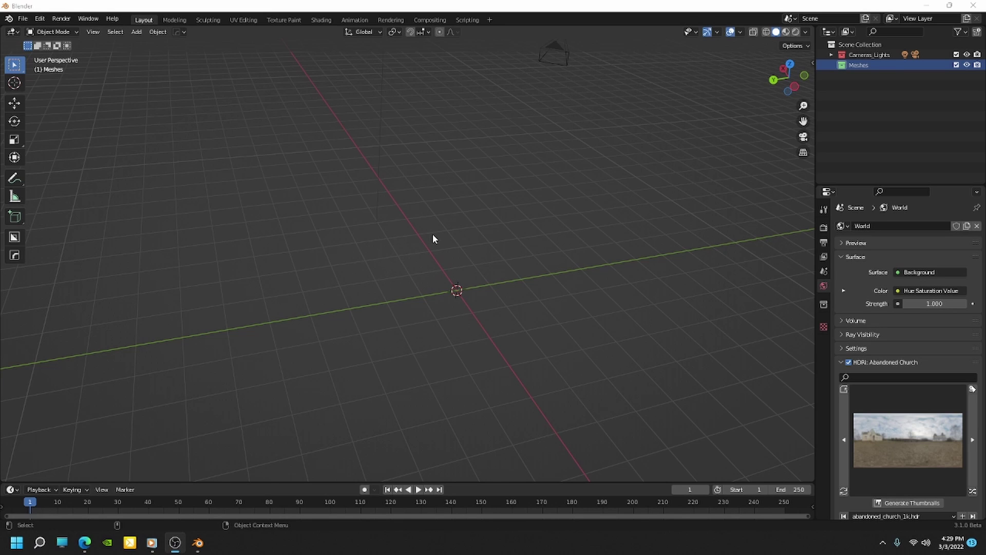
Add a plane mesh at the origin in the Meshes collection.
key(shift+a)
mouse_move(418, 132)
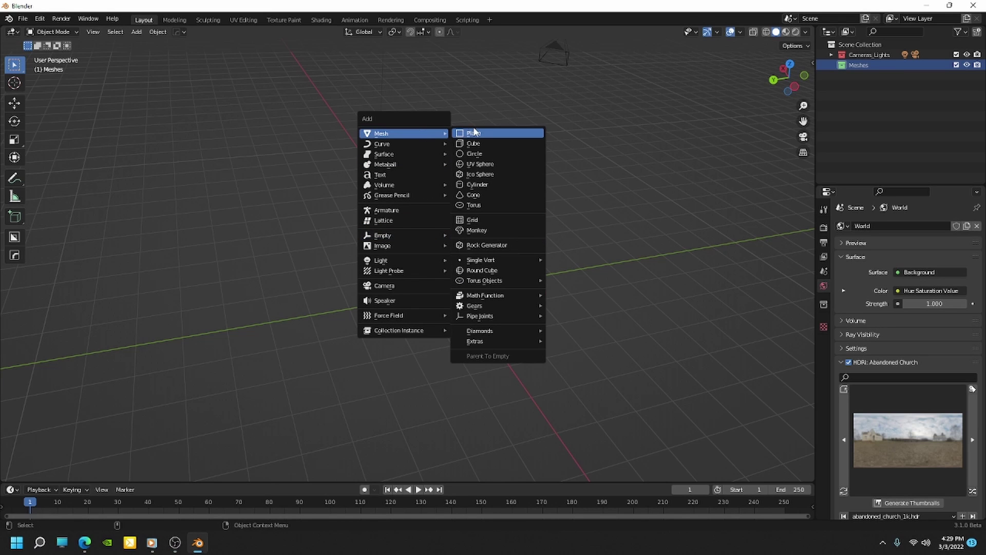
click(476, 135)
middle_drag(394, 242, 554, 253)
middle_drag(479, 301, 456, 288)
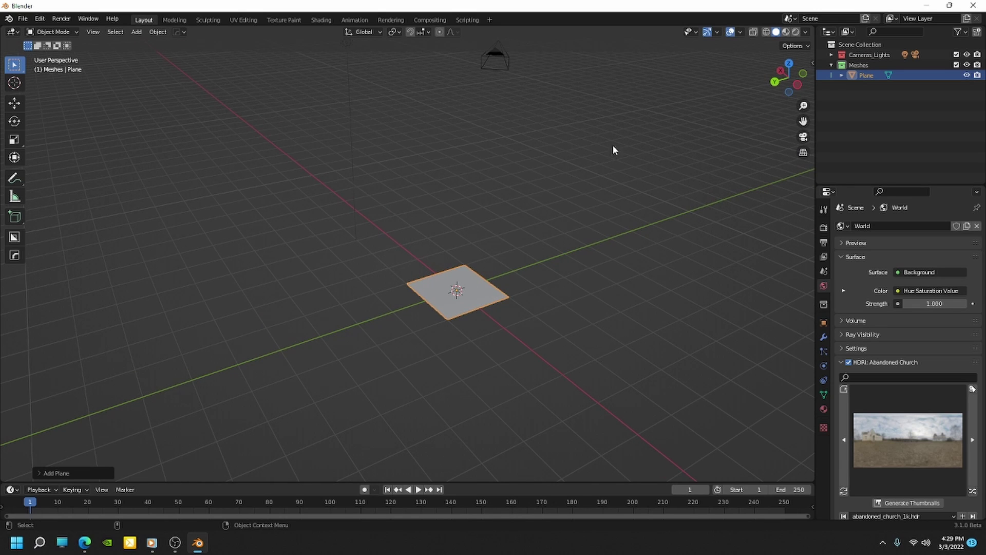
Add a Geometry Nodes workspace from the general workspace presets.
click(490, 19)
mouse_move(481, 38)
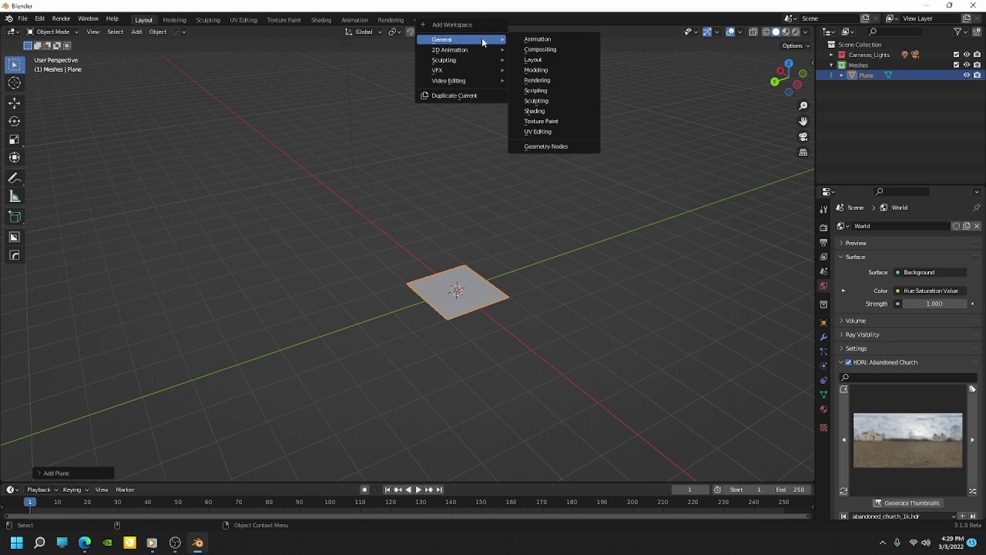
click(541, 147)
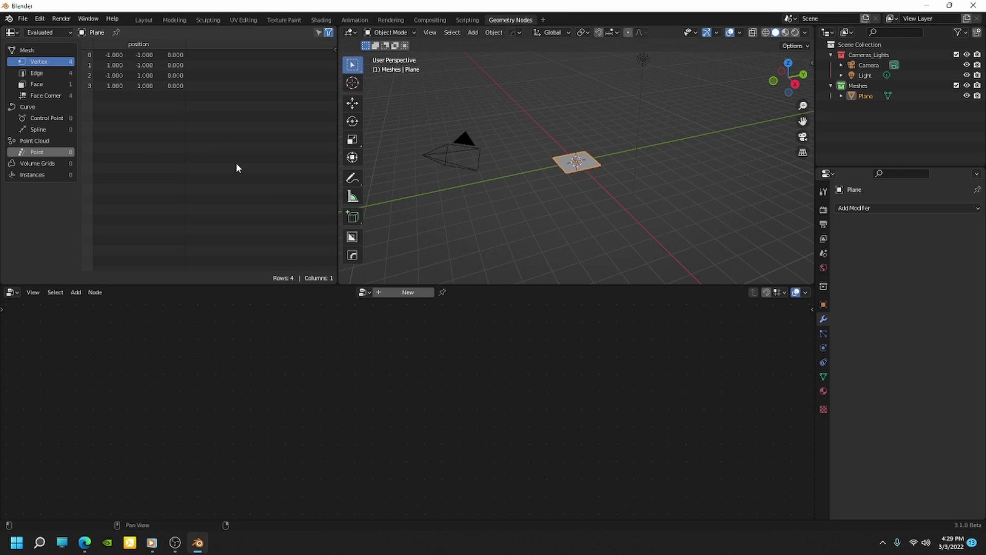
Create a new geometry node tree on the plane and move the Group Input node farther from Group Output.
click(408, 293)
scroll(371, 408, up, 2)
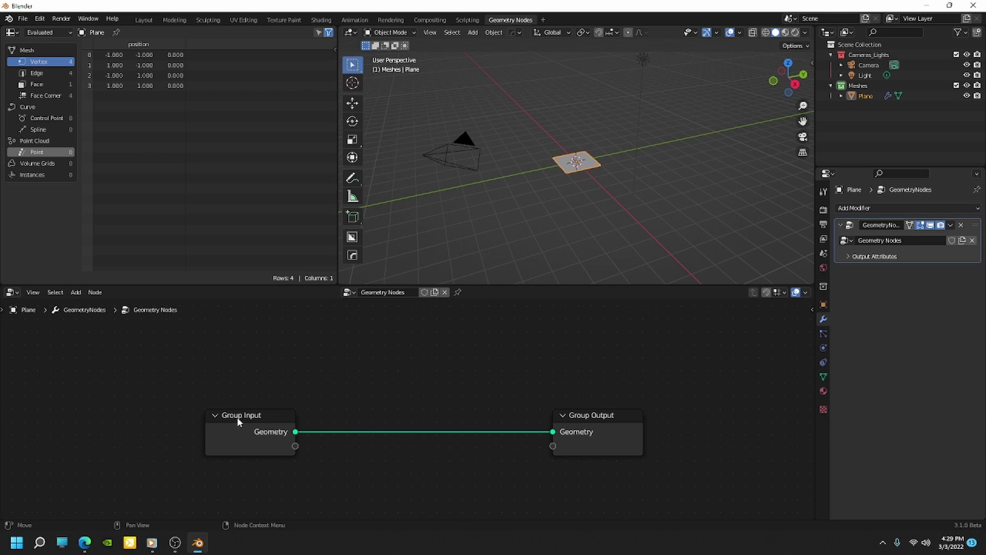
drag(242, 414, 144, 414)
scroll(288, 390, down, 2)
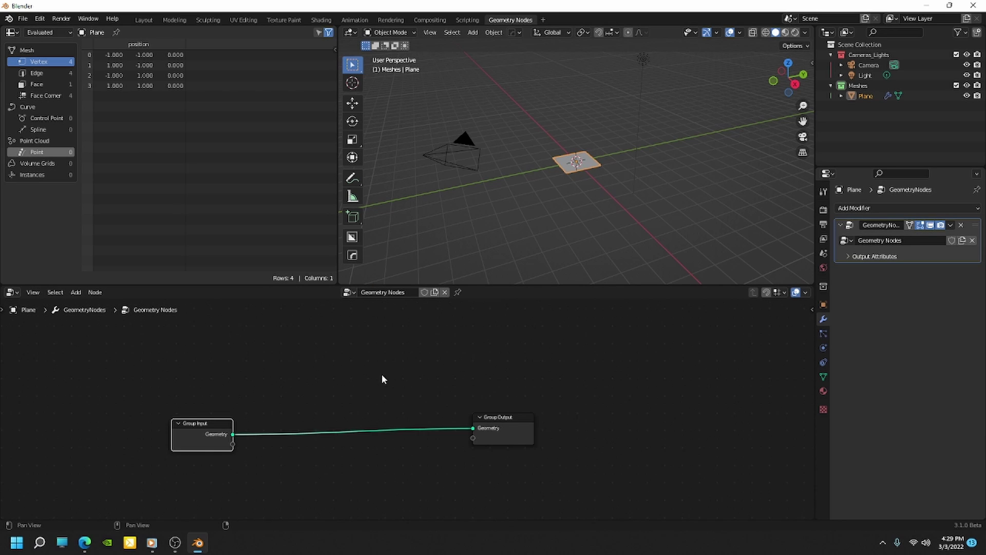
scroll(383, 365, down, 2)
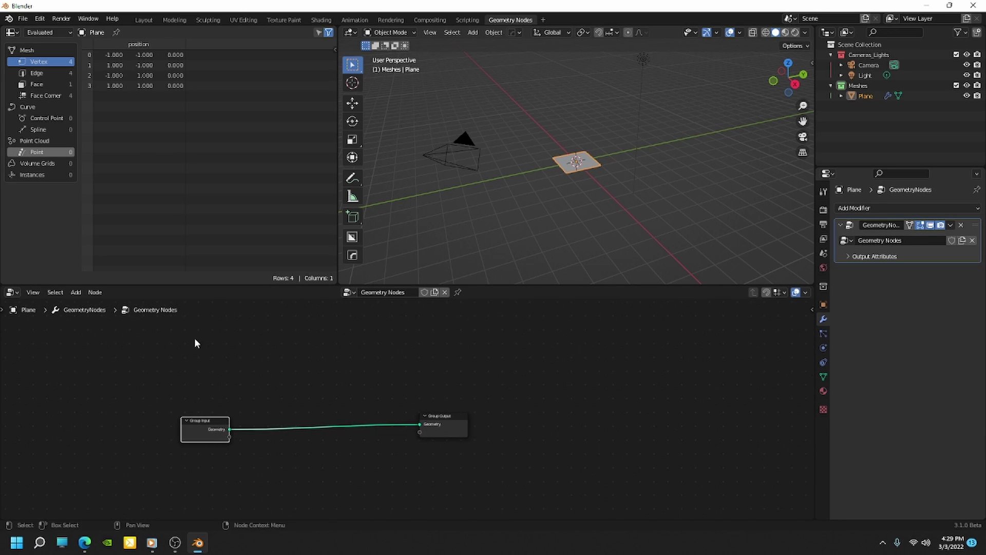
Add an Arc node above the existing link and a Curve Circle node below it.
click(77, 294)
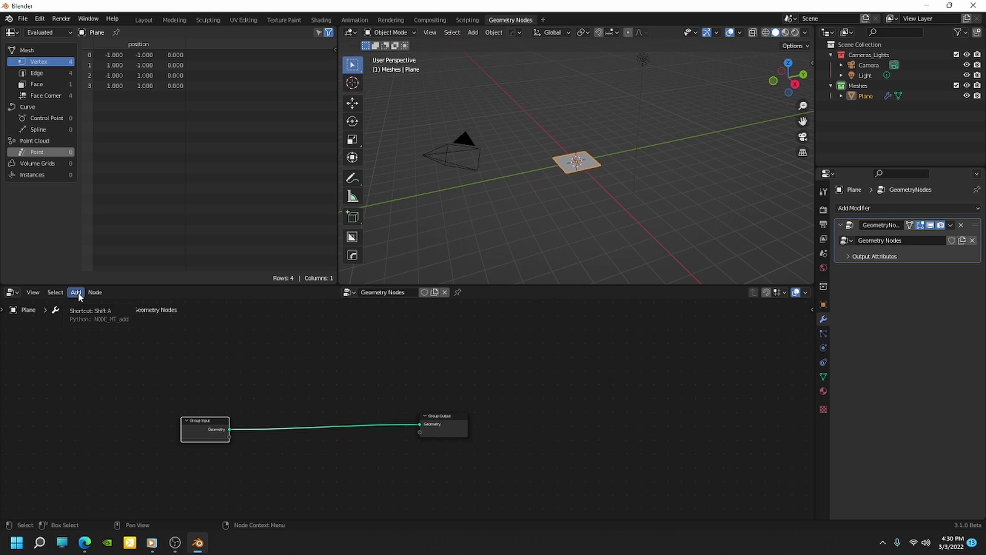
mouse_move(96, 351)
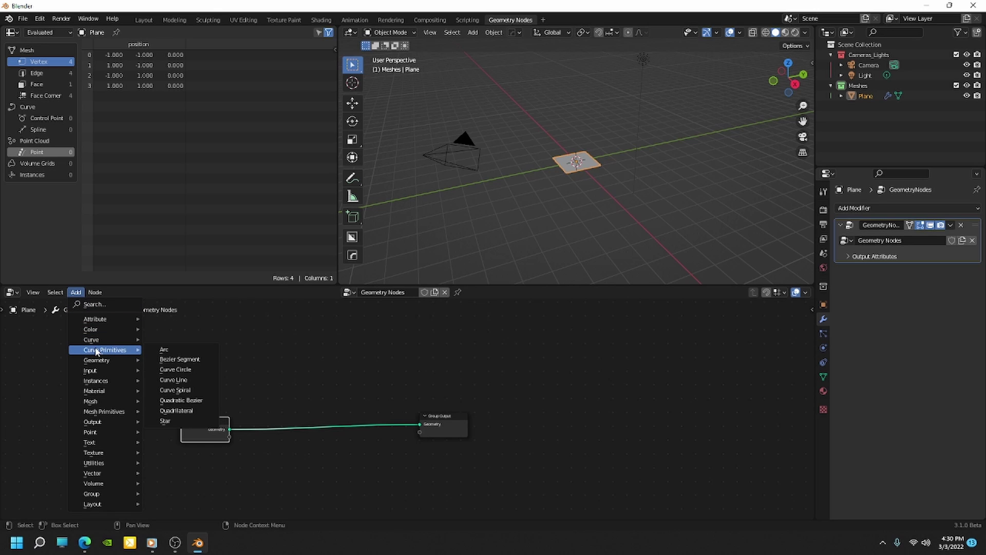
click(164, 350)
click(278, 359)
click(76, 292)
mouse_move(95, 353)
click(175, 369)
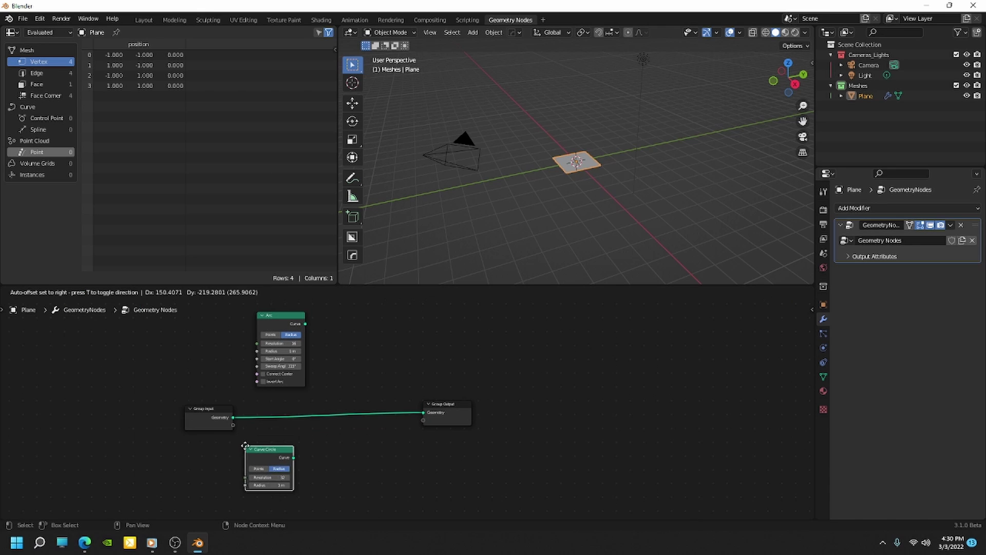
click(247, 439)
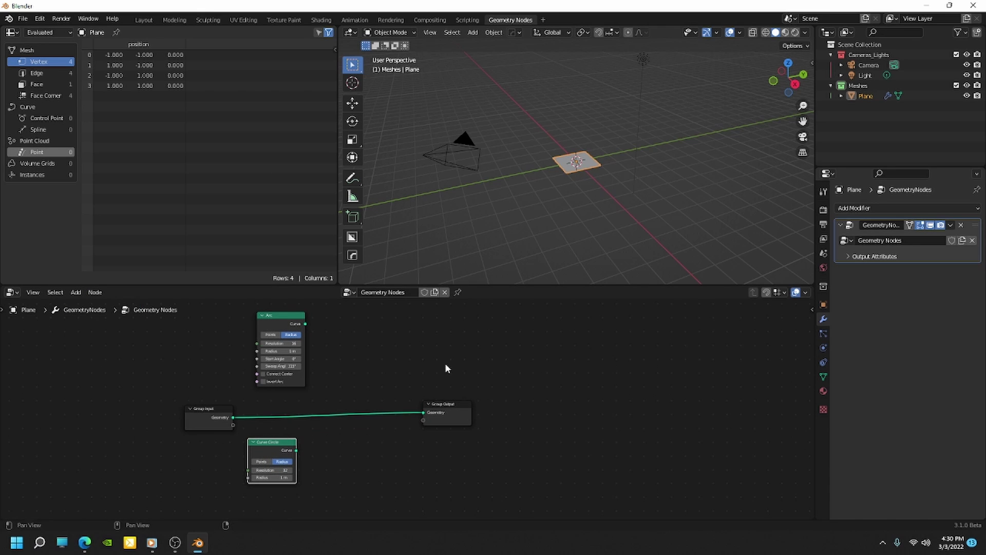
middle_drag(452, 367, 420, 373)
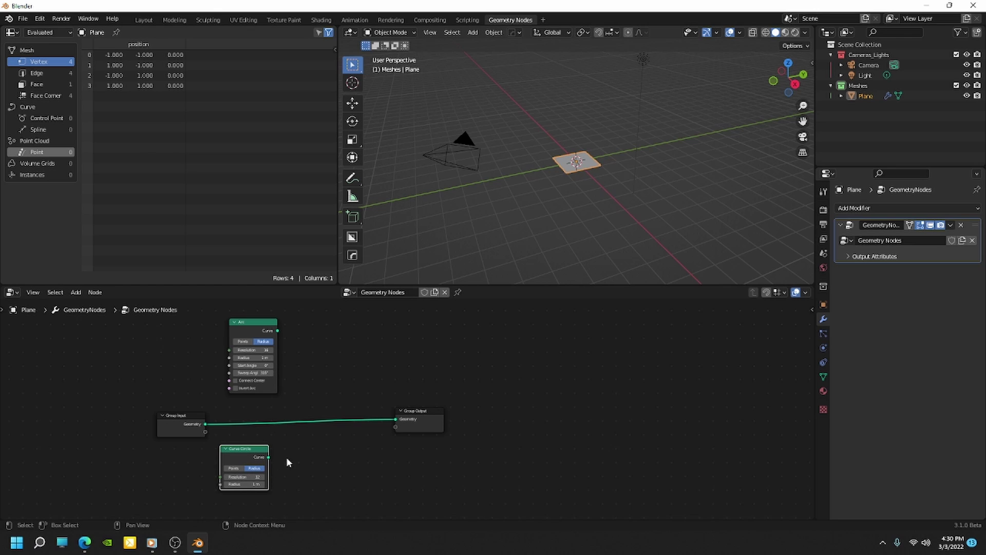
Connect the Curve Circle's curve output to the Group Output geometry input.
scroll(286, 455, up, 2)
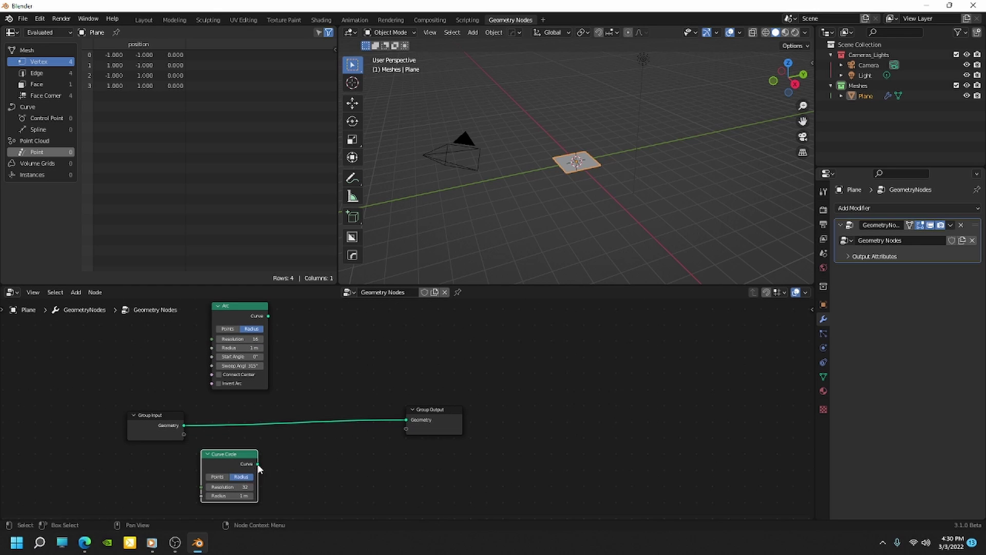
drag(258, 463, 408, 425)
middle_drag(617, 216, 666, 228)
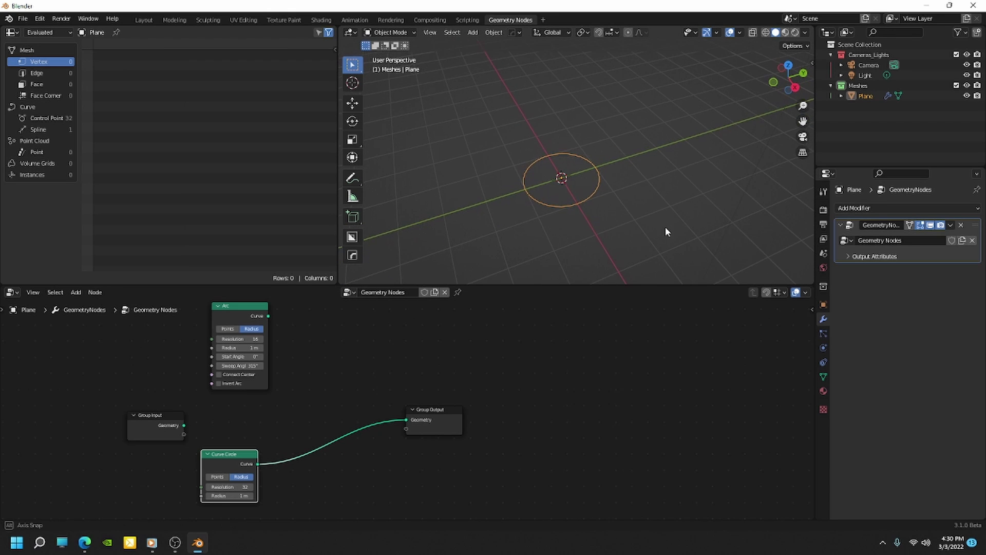
Inspect the circle's control points in the spreadsheet and set the Curve Circle resolution to 21.
click(44, 118)
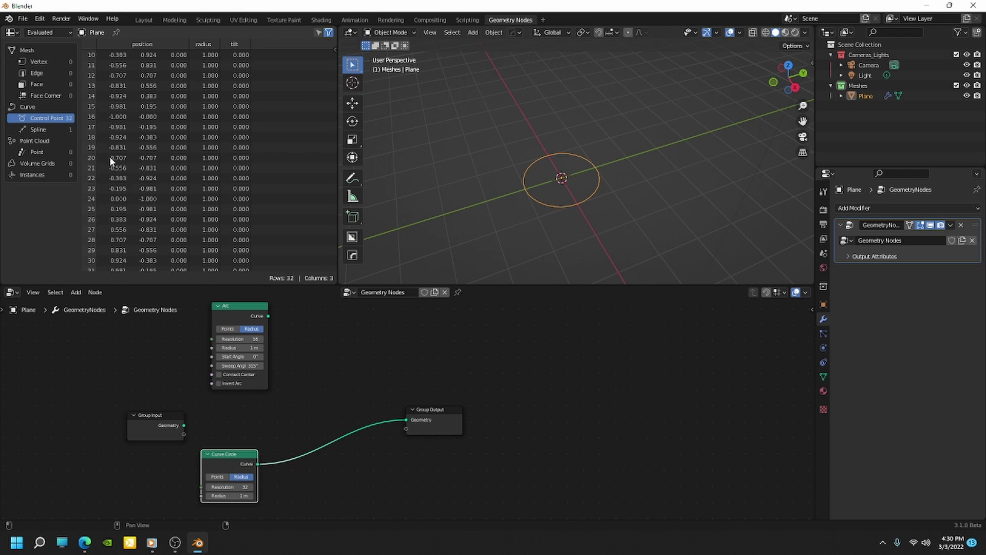
scroll(113, 170, down, 5)
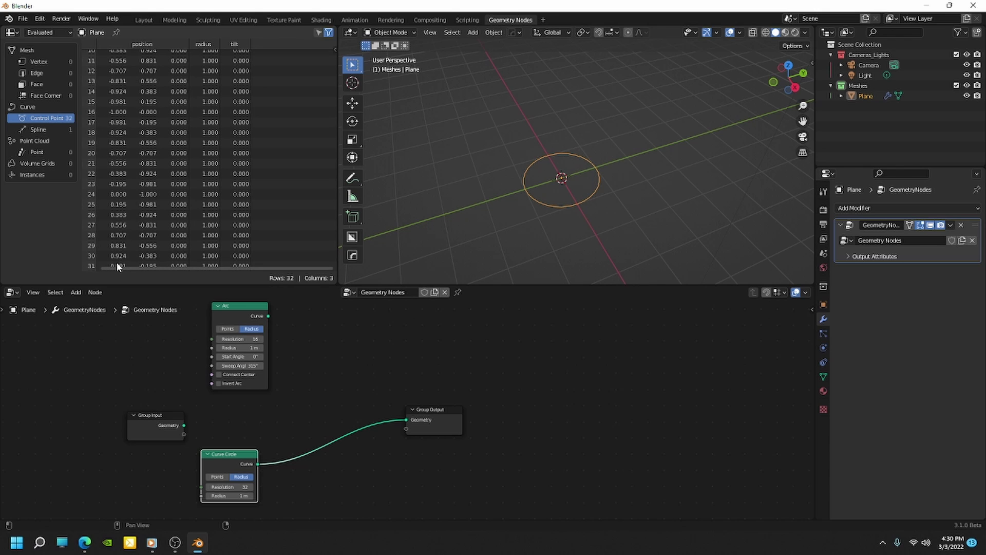
scroll(112, 143, up, 5)
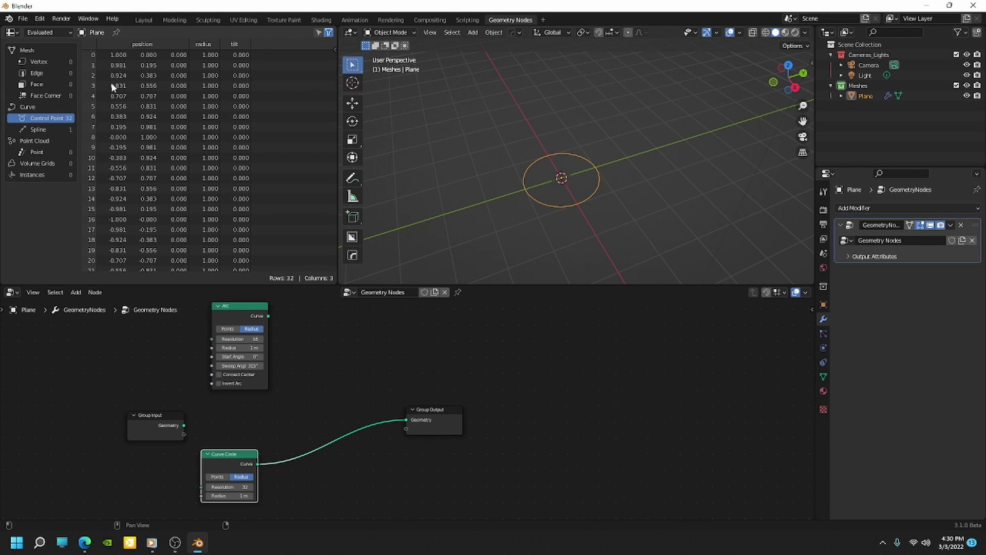
scroll(113, 113, down, 5)
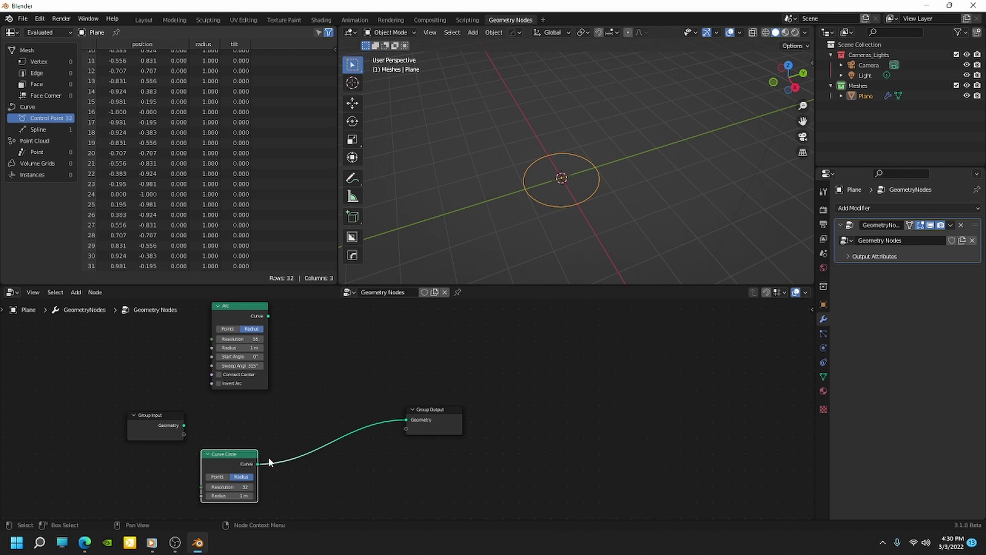
scroll(251, 465, up, 2)
mouse_move(234, 485)
mouse_down()
mouse_move(182, 485)
mouse_move(231, 485)
mouse_up()
scroll(409, 332, down, 1)
Make room before Group Output and insert an Instance on Points node on the link from Curve Circle.
drag(484, 395, 533, 399)
click(76, 291)
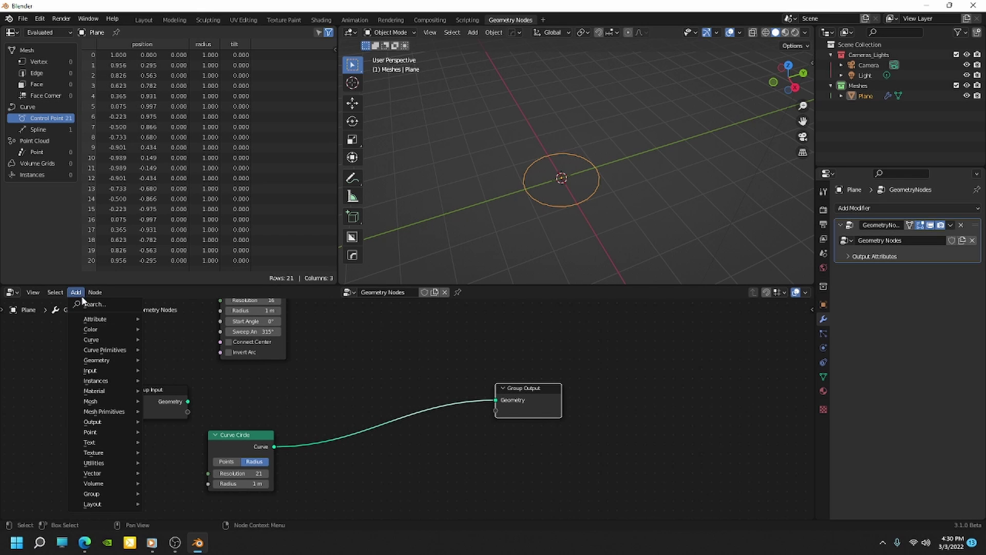
mouse_move(105, 380)
click(170, 381)
click(389, 382)
middle_drag(480, 359, 514, 353)
scroll(452, 405, down, 3)
middle_drag(335, 442, 323, 420)
scroll(417, 400, up, 1)
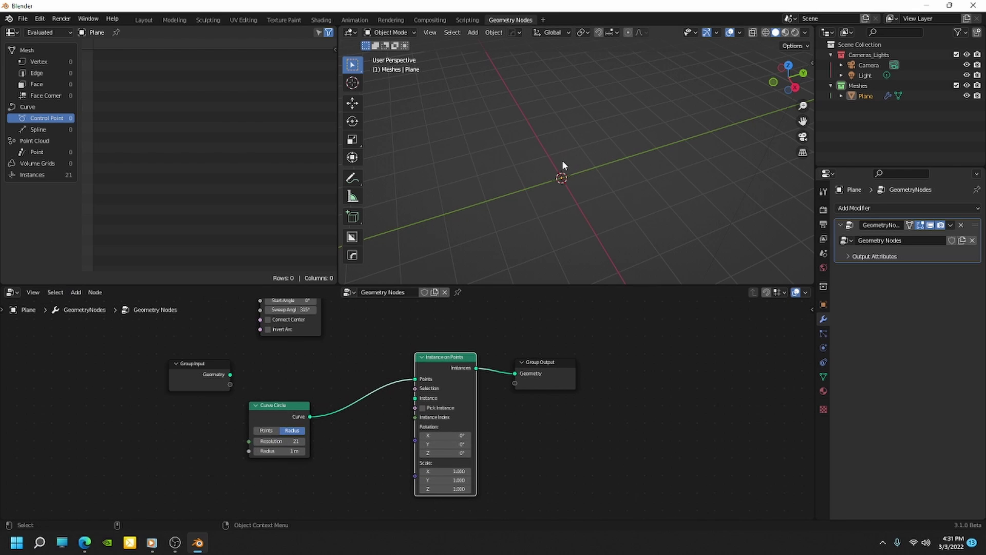
Add a monkey mesh, shrink it to about 0.28 of its size and apply its scale.
key(shift+a)
mouse_move(562, 160)
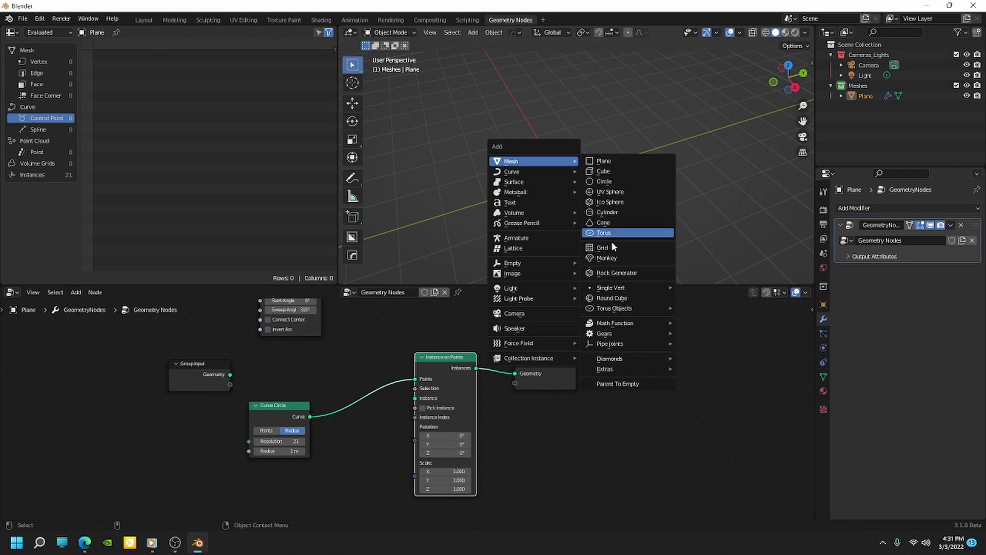
click(616, 259)
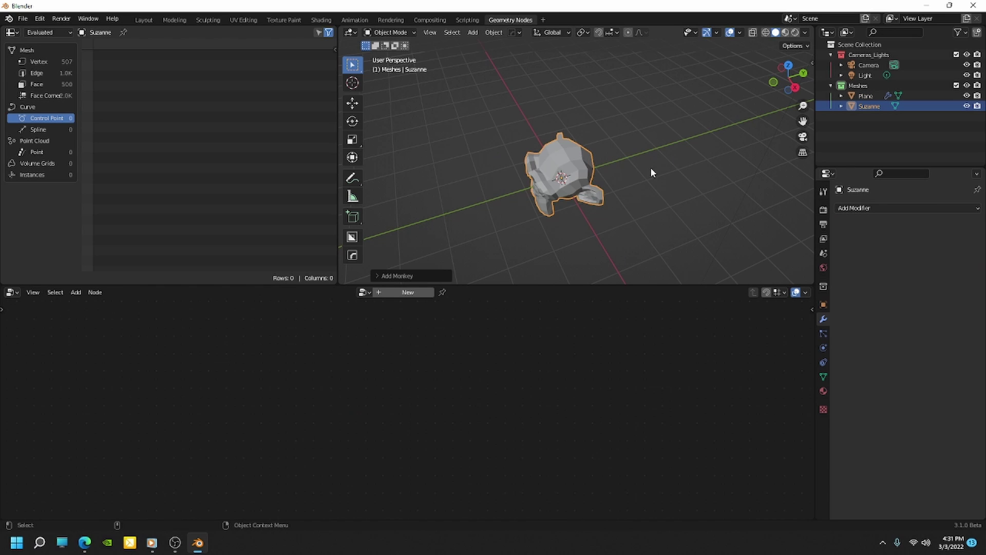
key(s)
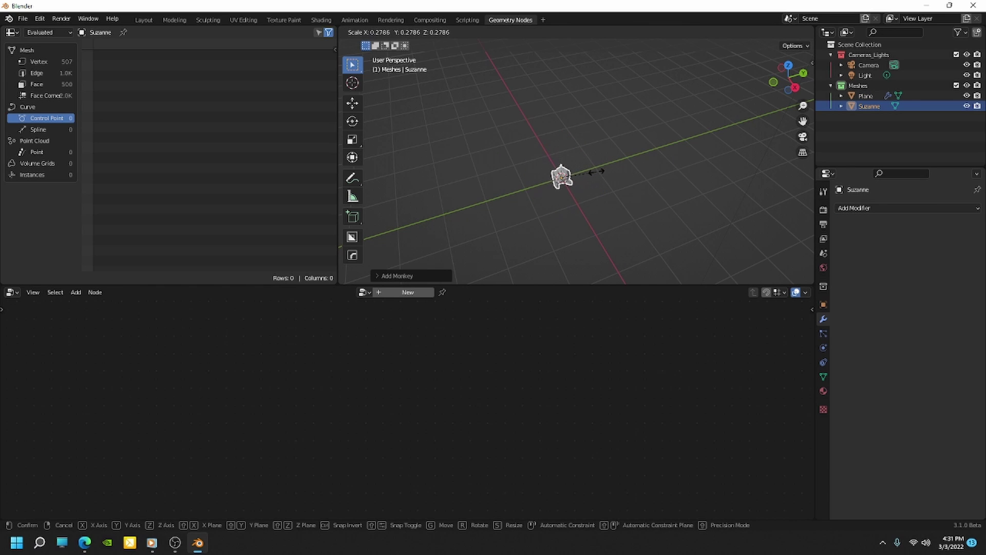
click(596, 171)
middle_drag(551, 205, 558, 185)
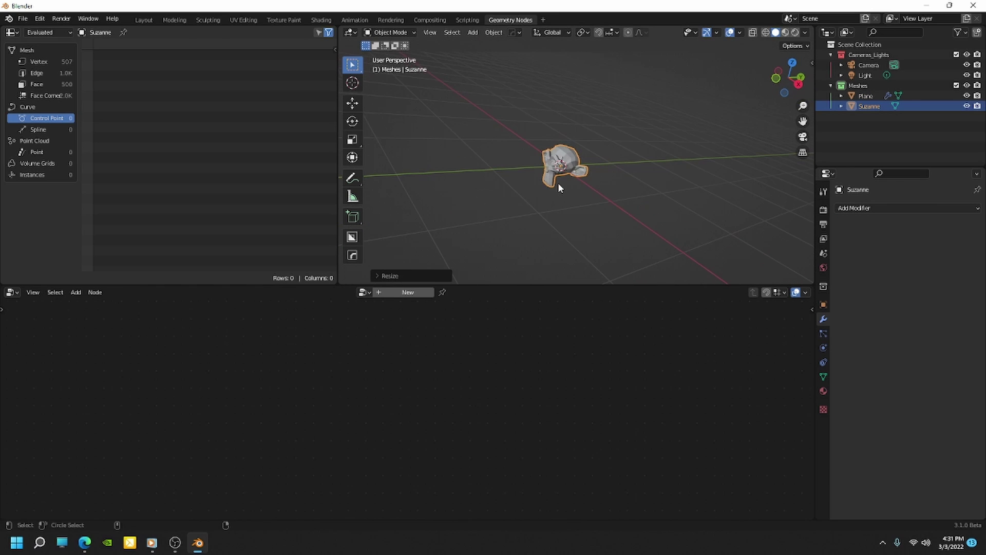
key(ctrl+a)
click(558, 183)
Bring Suzanne into the plane's node tree as an Object Info node and link its geometry to the Instance input.
click(868, 96)
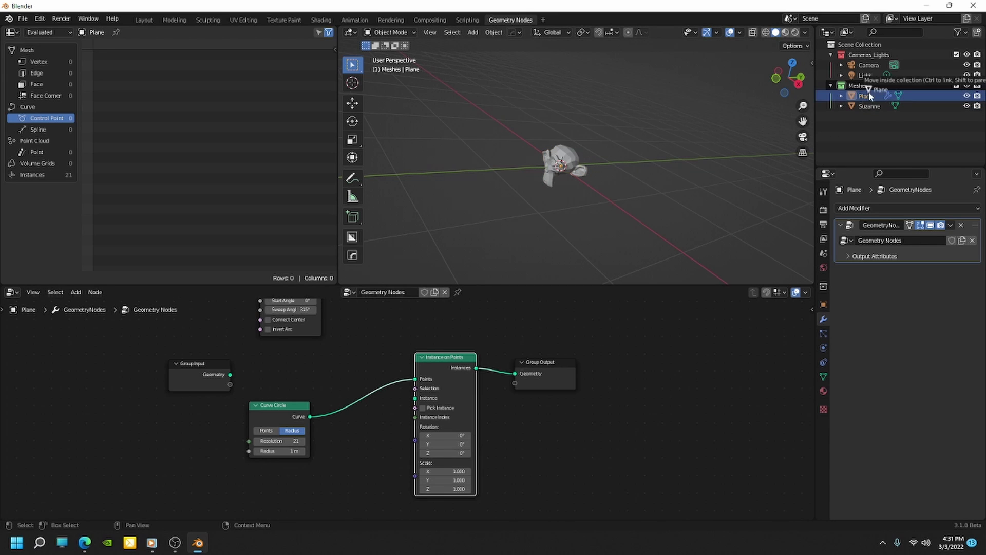
drag(863, 104, 333, 472)
middle_drag(357, 417, 381, 378)
drag(405, 461, 440, 346)
middle_drag(644, 113, 629, 190)
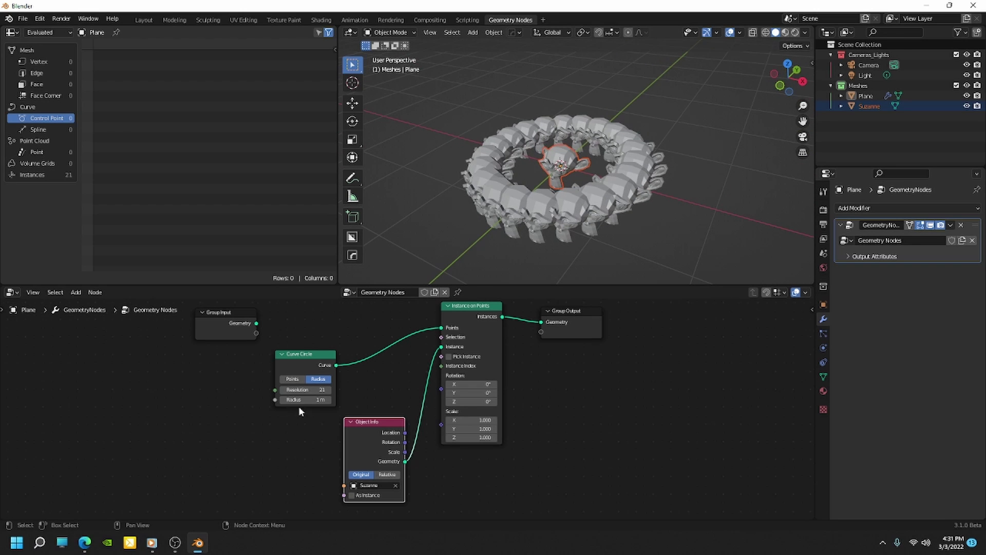
Set the Curve Circle's resolution to 16 and its radius to 2.2 m.
scroll(299, 405, up, 3)
mouse_move(319, 385)
mouse_down()
mouse_move(301, 385)
mouse_move(332, 398)
mouse_up()
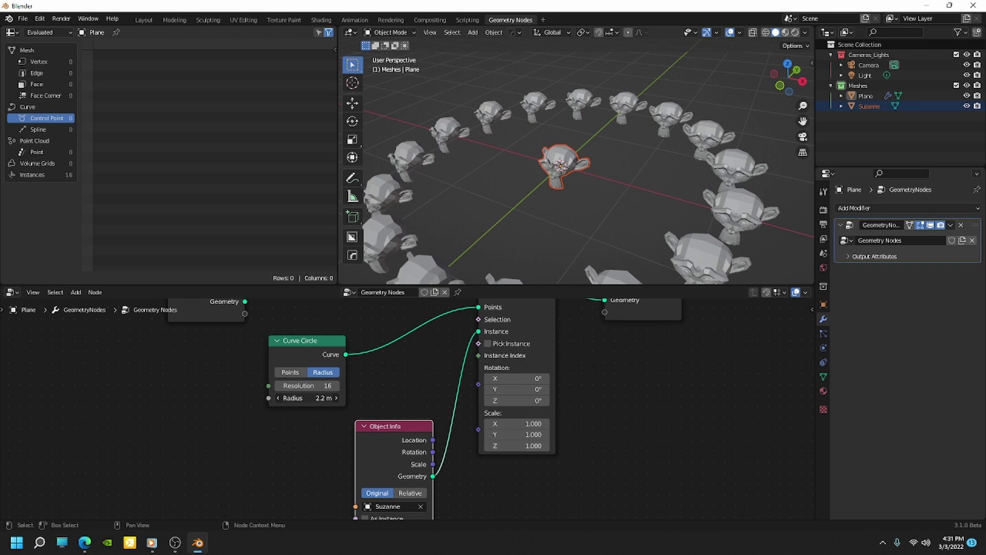
scroll(560, 187, down, 5)
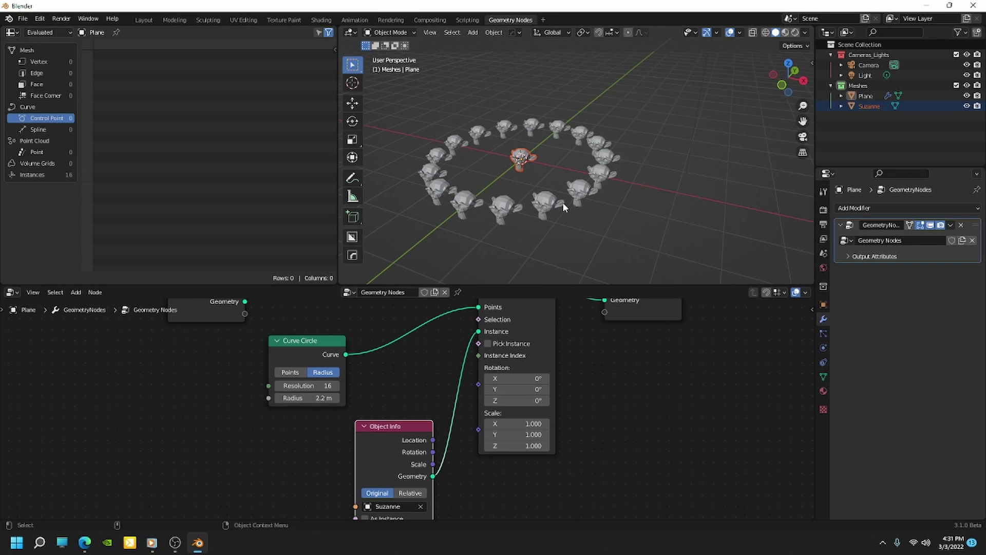
scroll(404, 358, down, 1)
Move the Object Info and Curve Circle nodes farther away from the Instance on Points node.
drag(402, 406, 341, 417)
shift+middle_drag(567, 199, 591, 241)
scroll(471, 429, down, 3)
middle_drag(571, 362, 636, 392)
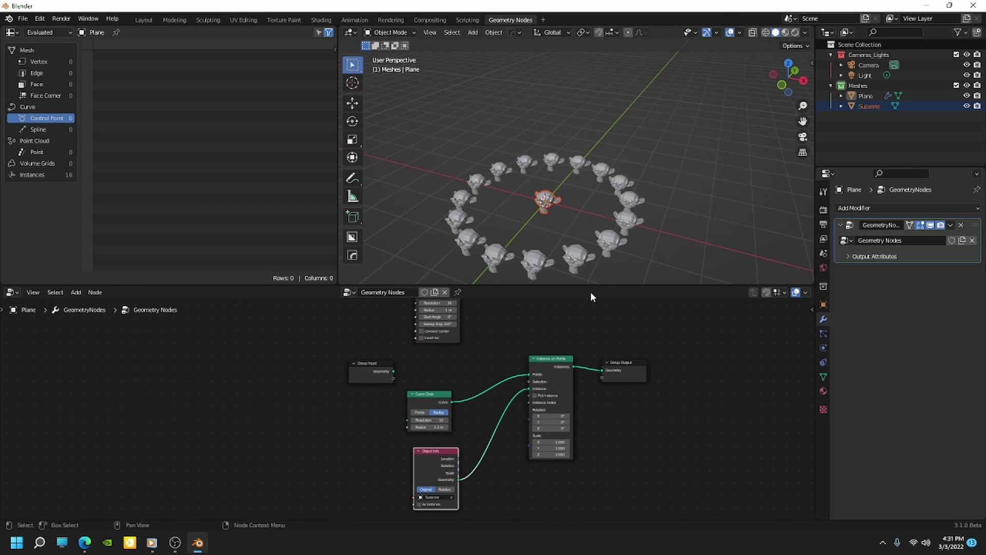
scroll(524, 396, up, 1)
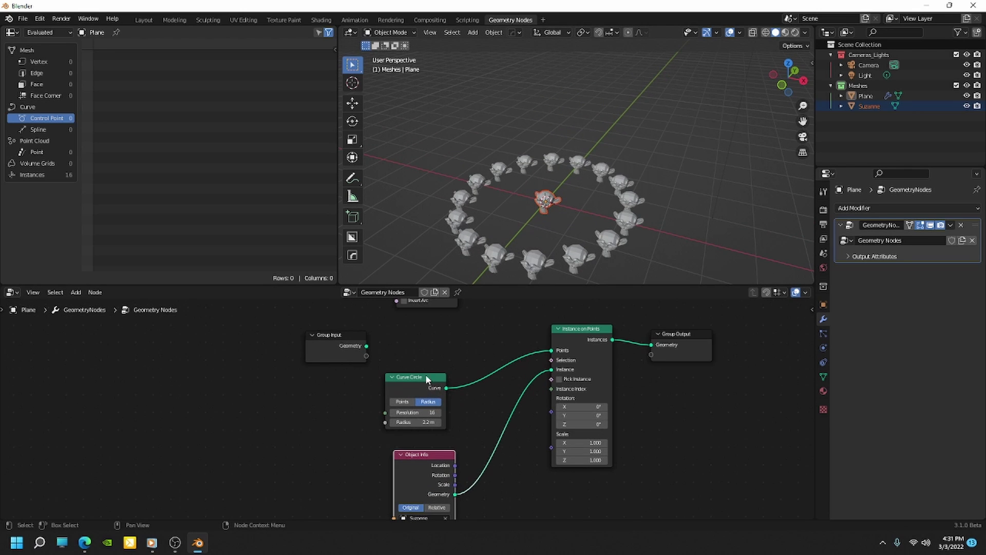
drag(428, 388, 409, 391)
middle_drag(485, 350, 486, 403)
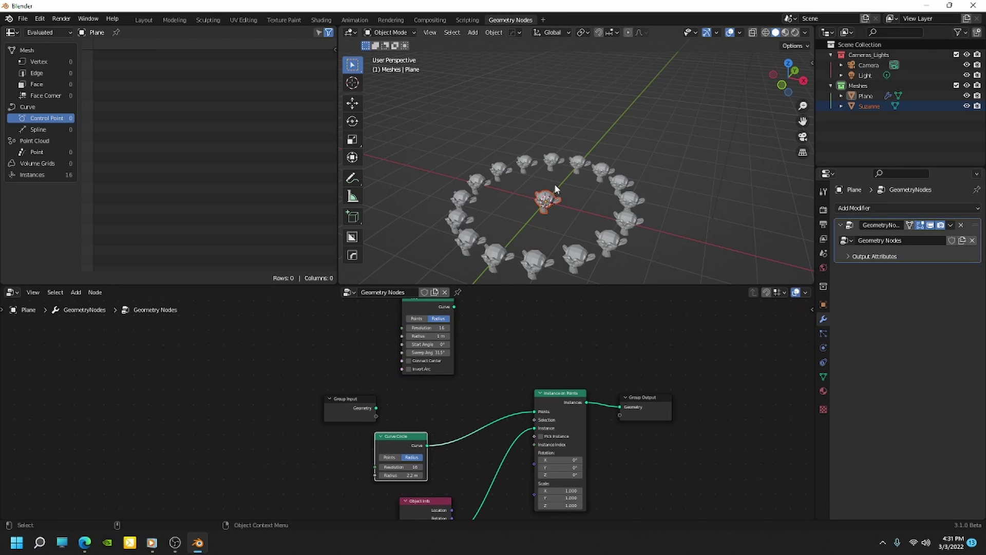
Connect the Arc node's curve output to the Points input of Instance on Points, replacing the Curve Circle.
scroll(549, 375, down, 2)
middle_drag(581, 339, 591, 339)
scroll(529, 351, up, 1)
scroll(530, 353, up, 1)
drag(469, 310, 549, 416)
scroll(557, 217, up, 3)
scroll(443, 369, up, 3)
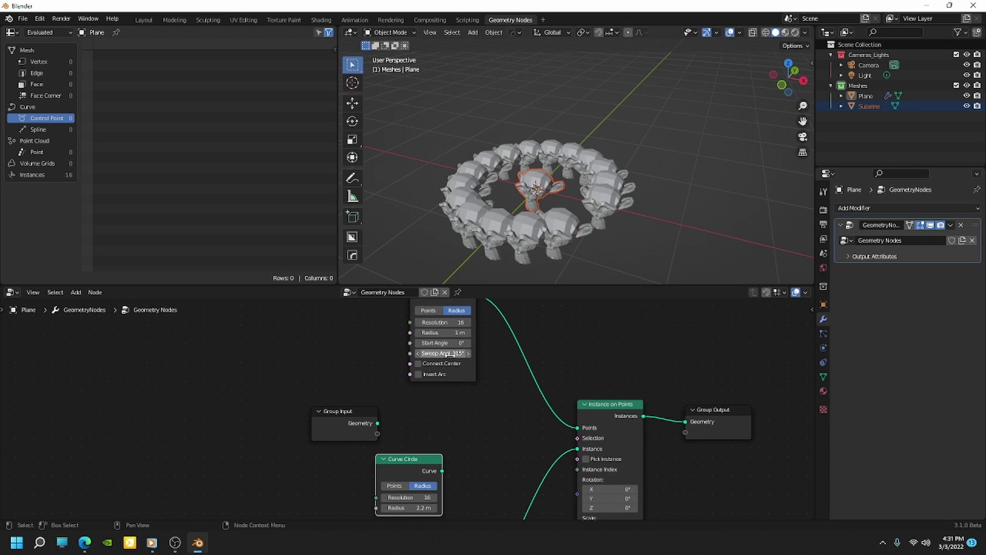
Try a sweep angle of 278° on the Arc node.
drag(452, 353, 424, 353)
scroll(512, 365, up, 1)
scroll(511, 365, up, 3)
middle_drag(488, 360, 485, 411)
scroll(475, 393, up, 4)
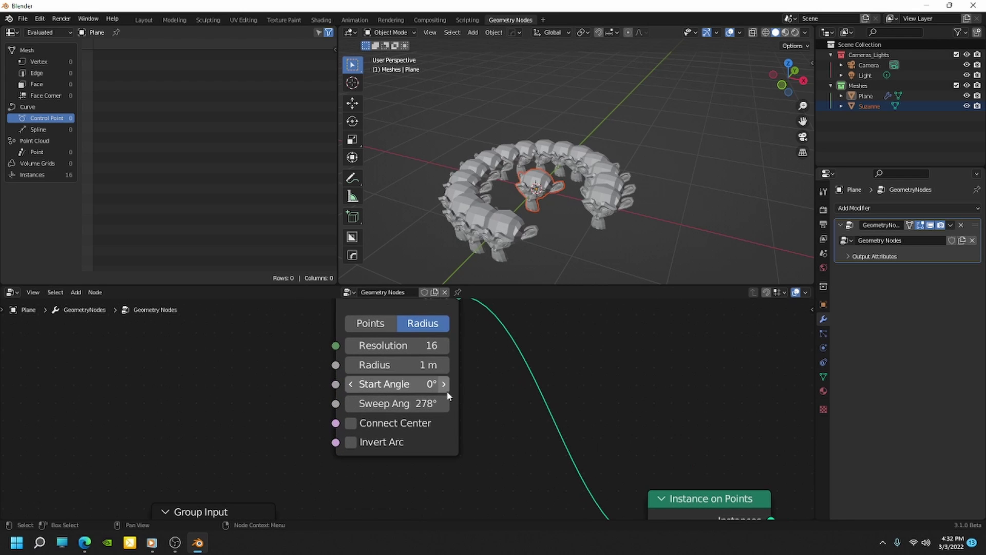
scroll(577, 231, up, 2)
Increase the Arc node's sweep angle to 358°.
middle_drag(577, 235, 570, 200)
drag(403, 404, 424, 405)
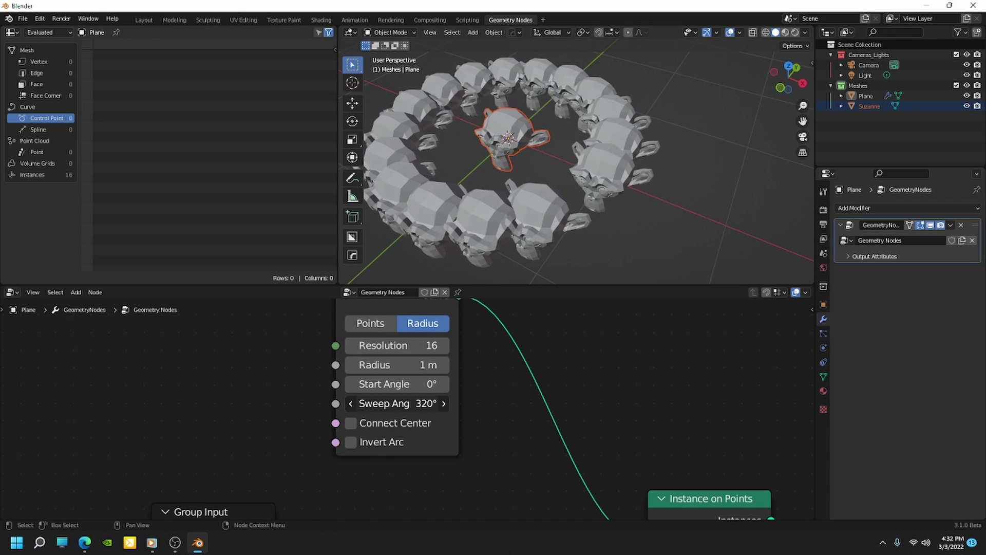
drag(398, 403, 424, 403)
scroll(608, 204, down, 2)
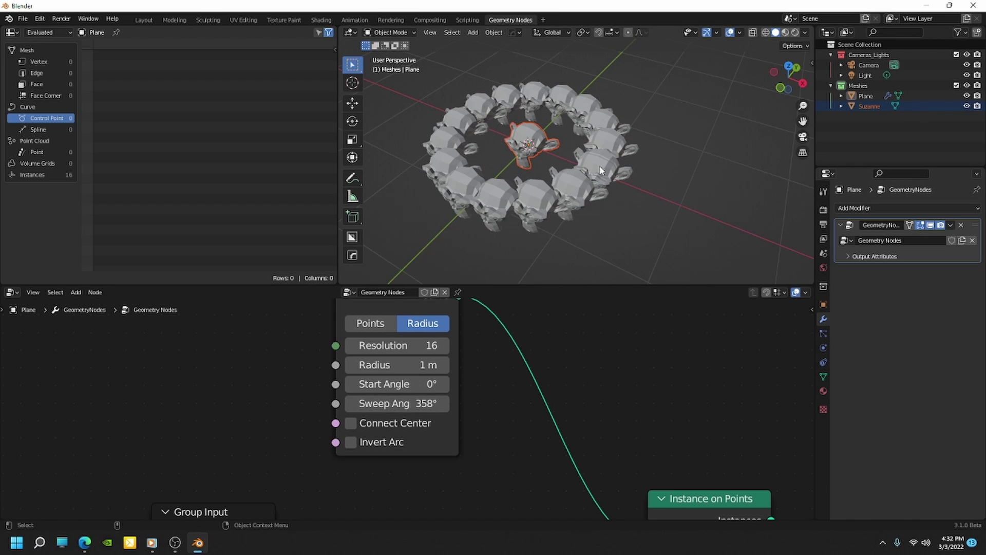
Try a full 360° sweep angle on the Arc node and reduce it to 320°.
scroll(600, 170, down, 2)
scroll(470, 351, up, 1)
drag(422, 412, 426, 412)
scroll(405, 406, down, 4)
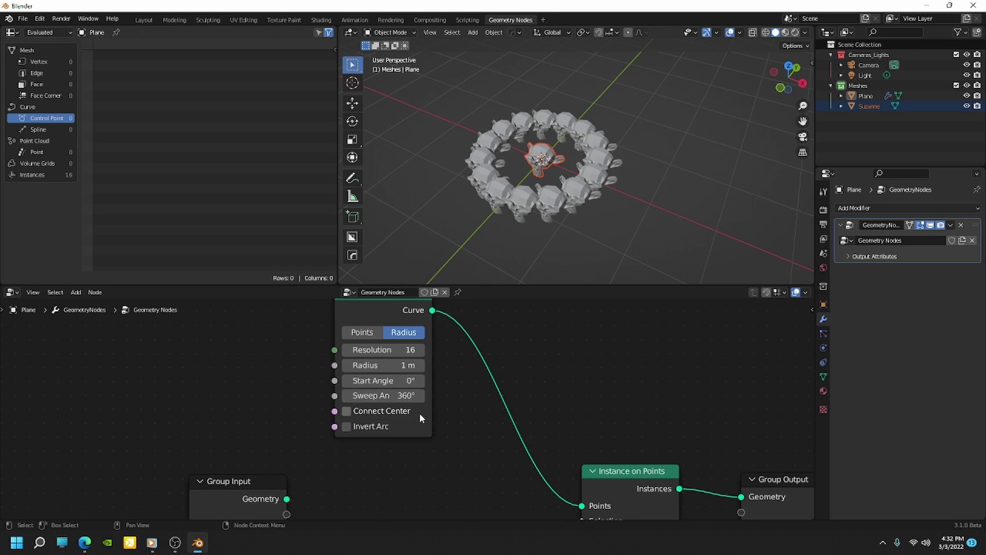
middle_drag(421, 417, 422, 434)
drag(383, 413, 362, 413)
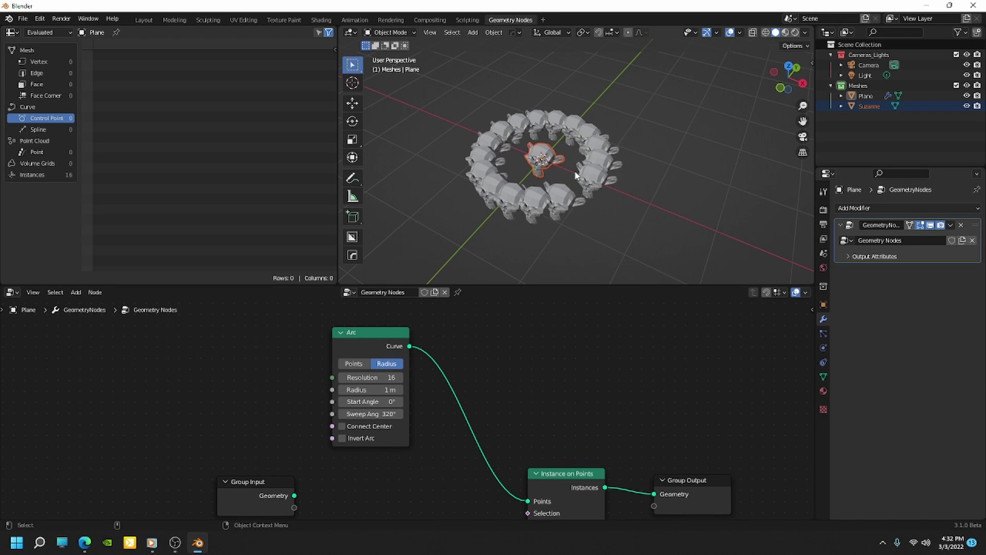
Make room beside the Arc node and insert a Delete Geometry node on its link to Instance on Points.
scroll(574, 175, down, 2)
scroll(407, 399, down, 4)
middle_drag(511, 388, 552, 374)
scroll(462, 356, up, 3)
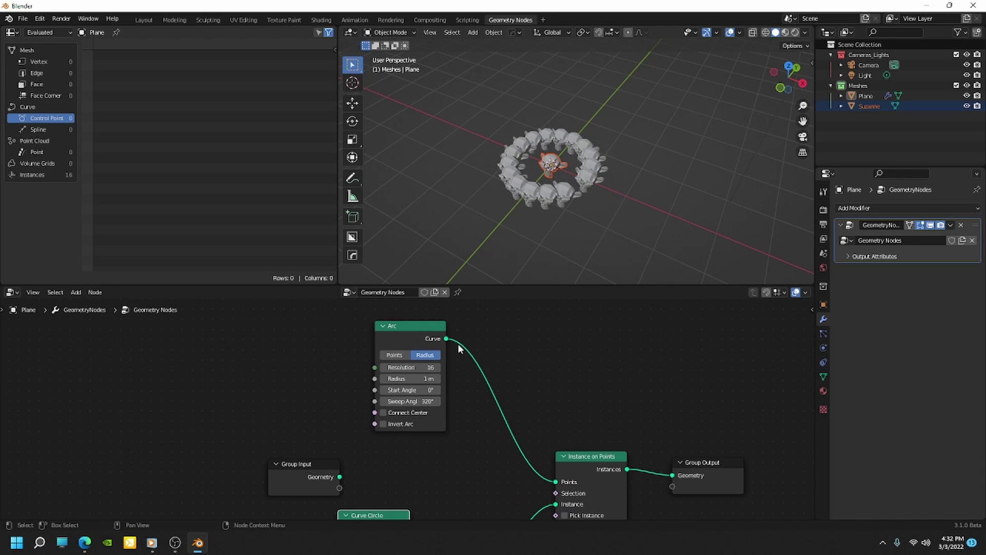
drag(434, 333, 403, 347)
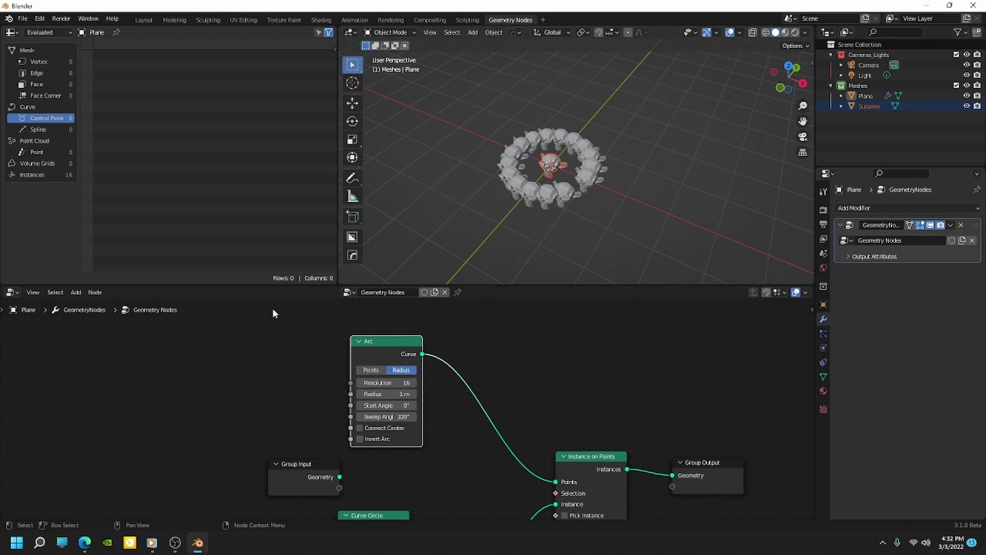
click(76, 293)
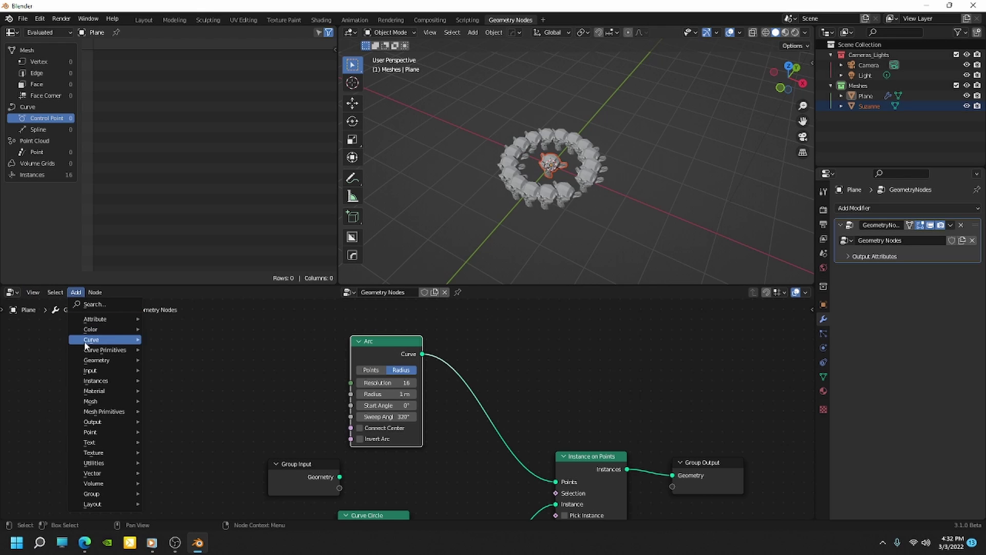
mouse_move(89, 359)
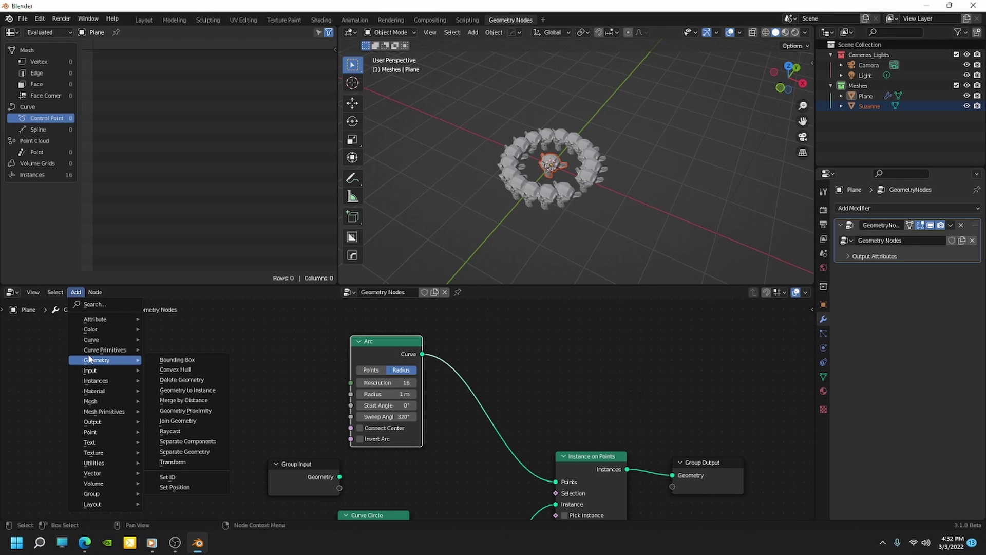
click(187, 383)
click(523, 374)
Move the Arc node away from Delete Geometry and raise the Delete Geometry node slightly.
middle_drag(578, 364, 647, 356)
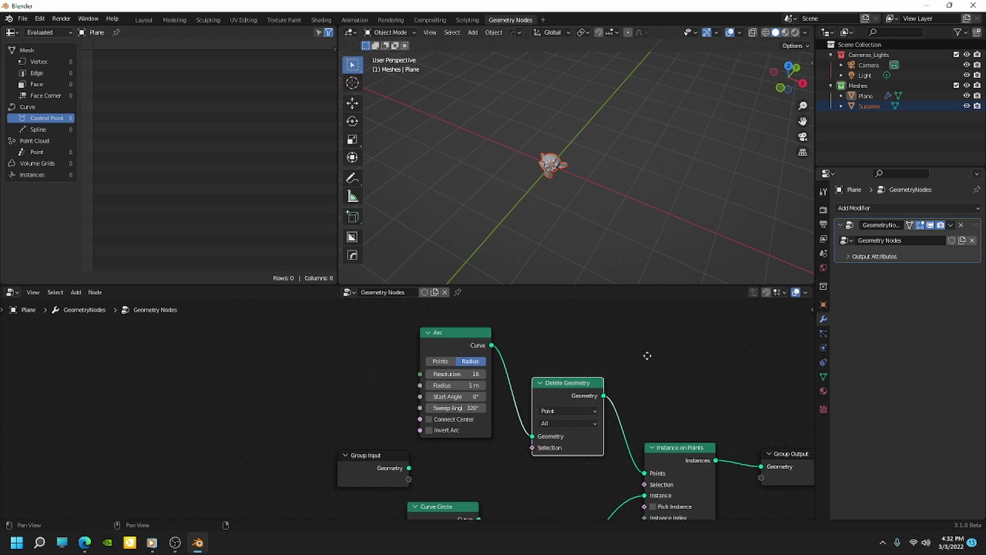
drag(478, 335, 396, 345)
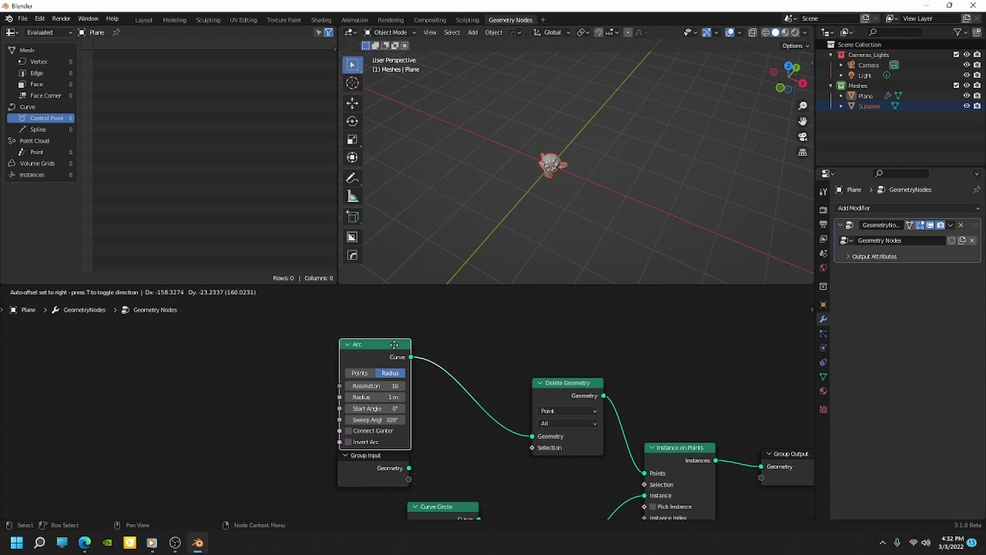
middle_drag(481, 421, 499, 409)
drag(584, 371, 584, 352)
Add an Index node and connect its output to the Selection input of Delete Geometry.
click(76, 292)
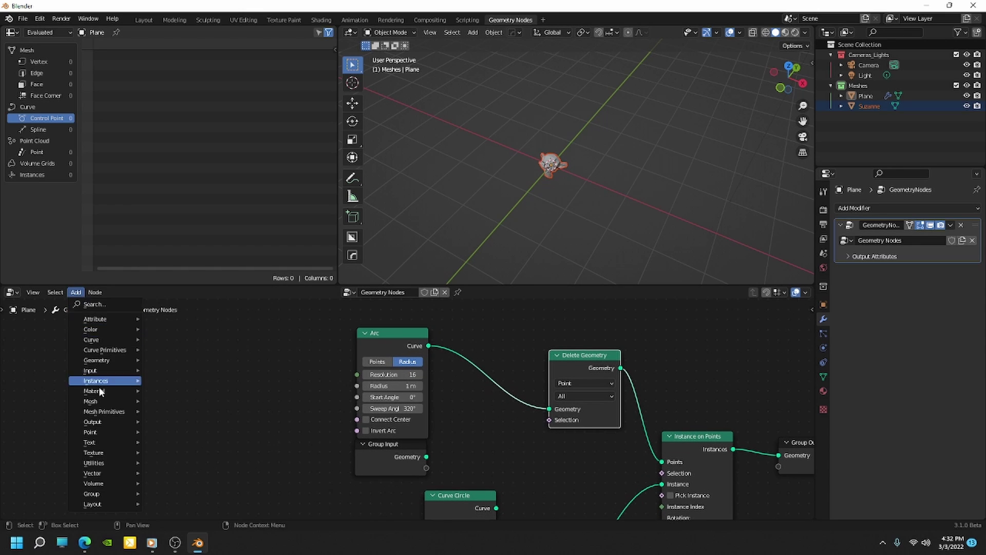
mouse_move(106, 370)
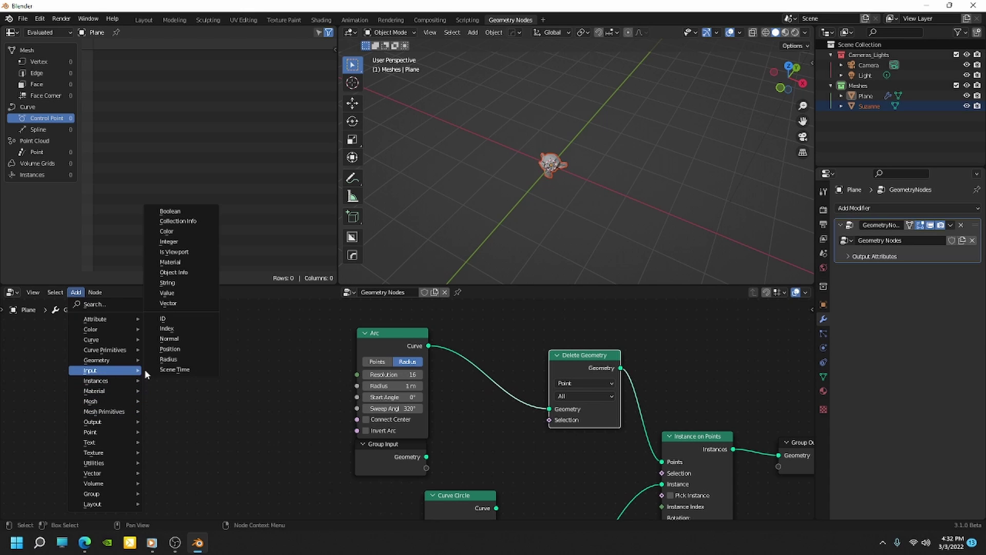
click(177, 327)
click(447, 431)
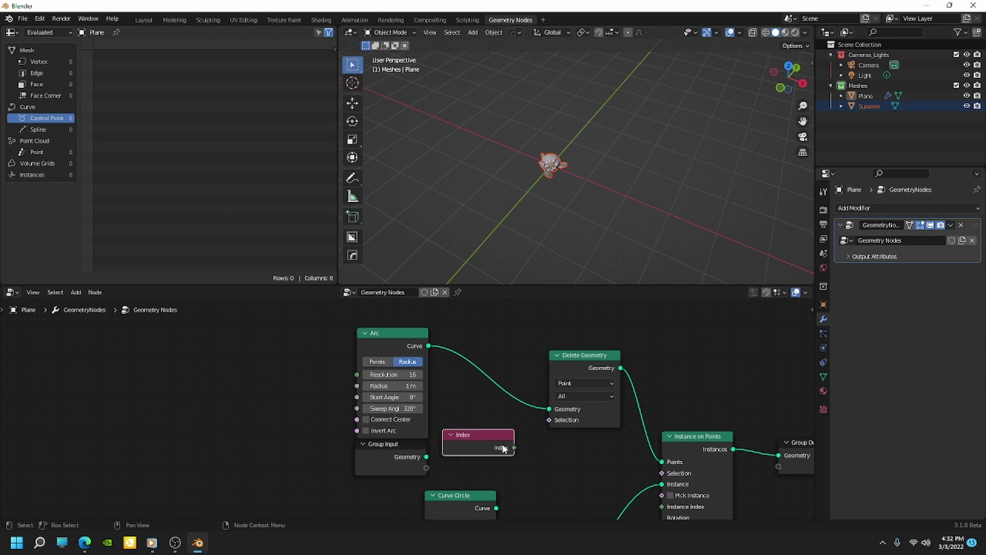
drag(513, 448, 551, 421)
Spread out the Group Input, Arc, Delete Geometry and Index nodes so the connections are clear.
drag(390, 444, 119, 469)
drag(406, 335, 331, 345)
drag(603, 354, 616, 346)
drag(501, 434, 448, 442)
scroll(450, 440, up, 2)
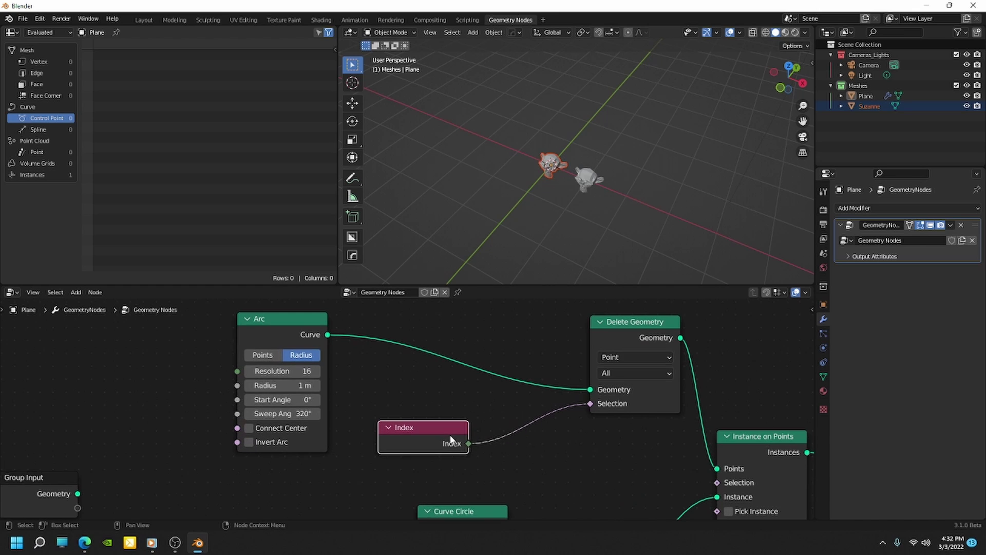
middle_drag(489, 400, 474, 371)
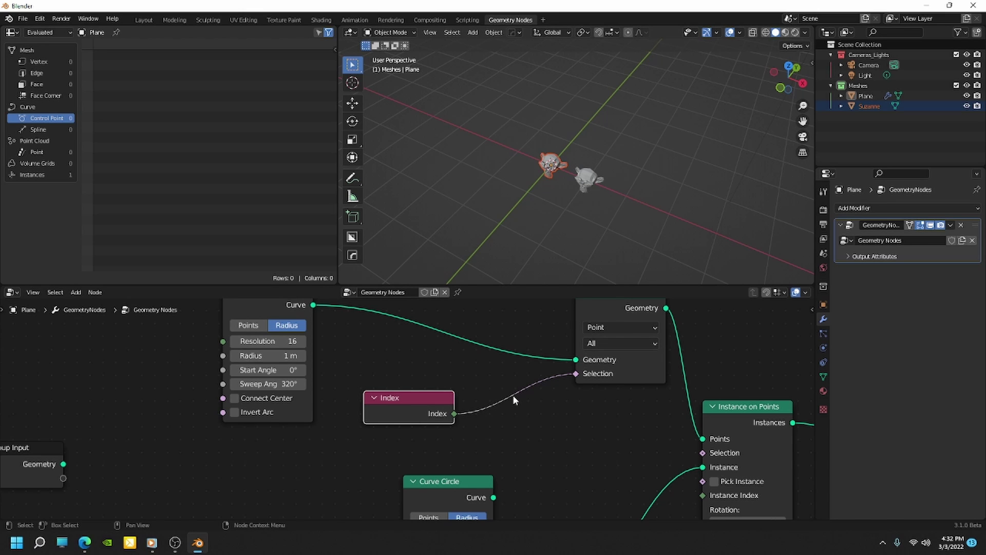
Insert a Math node set to Less Than between Index and the Selection input of Delete Geometry.
scroll(523, 417, down, 3)
middle_drag(538, 436, 568, 428)
drag(484, 392, 473, 393)
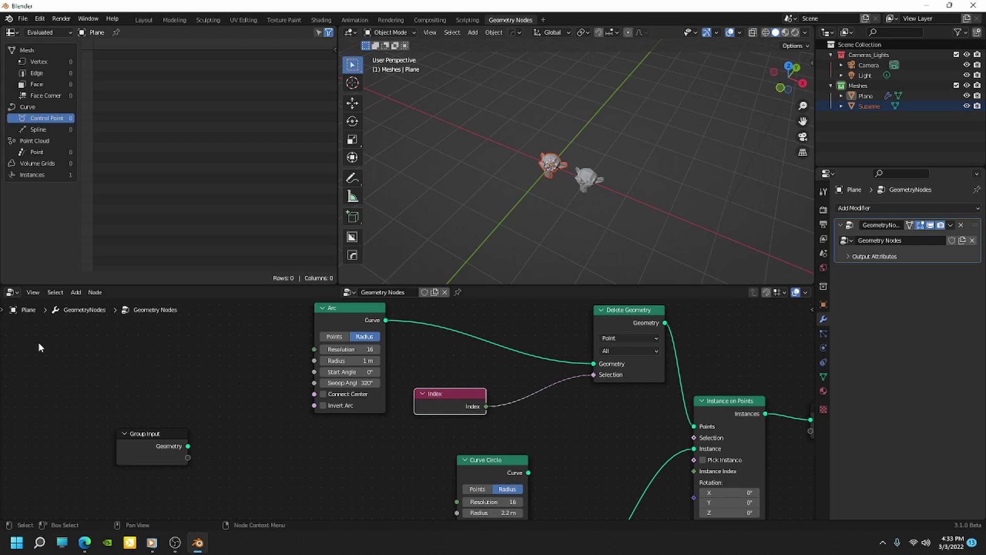
click(76, 292)
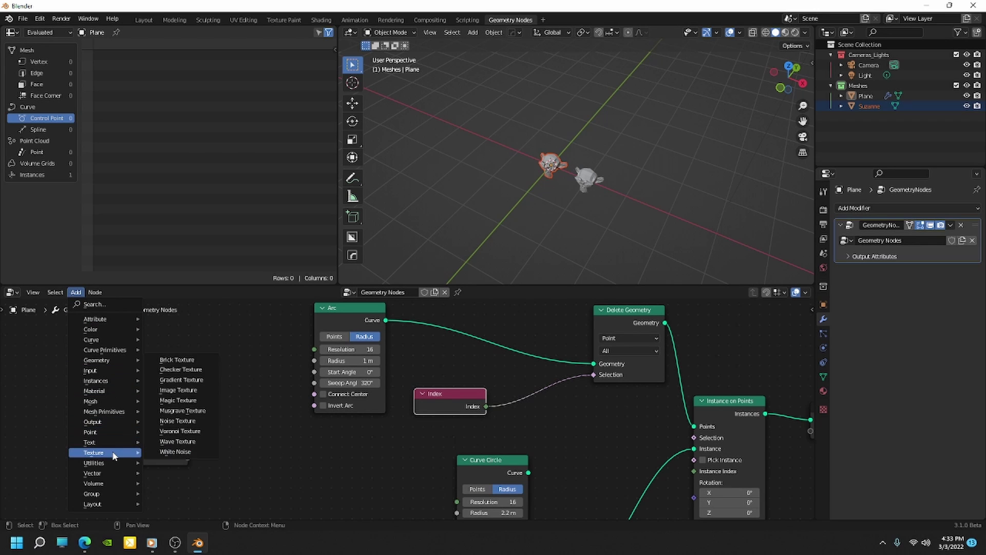
mouse_move(114, 464)
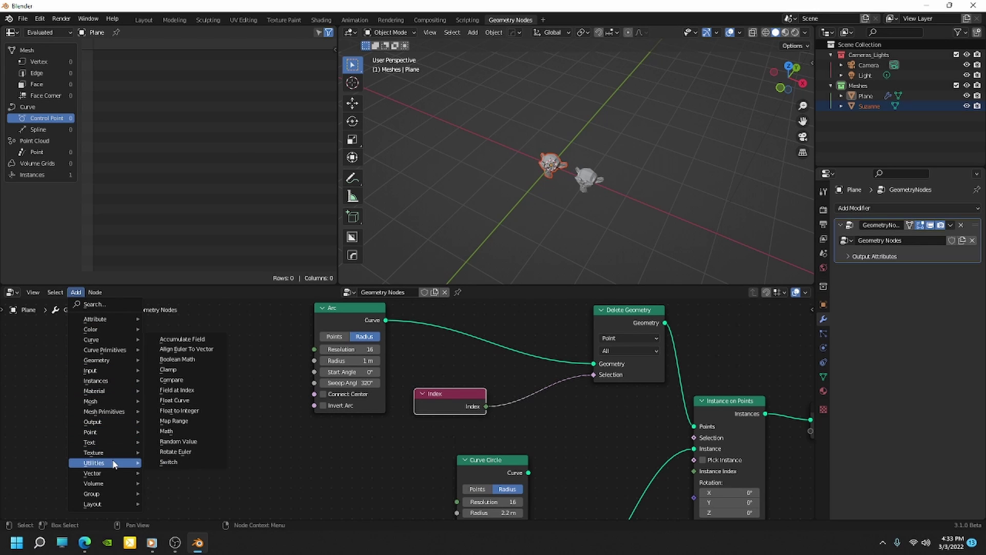
click(182, 434)
click(542, 422)
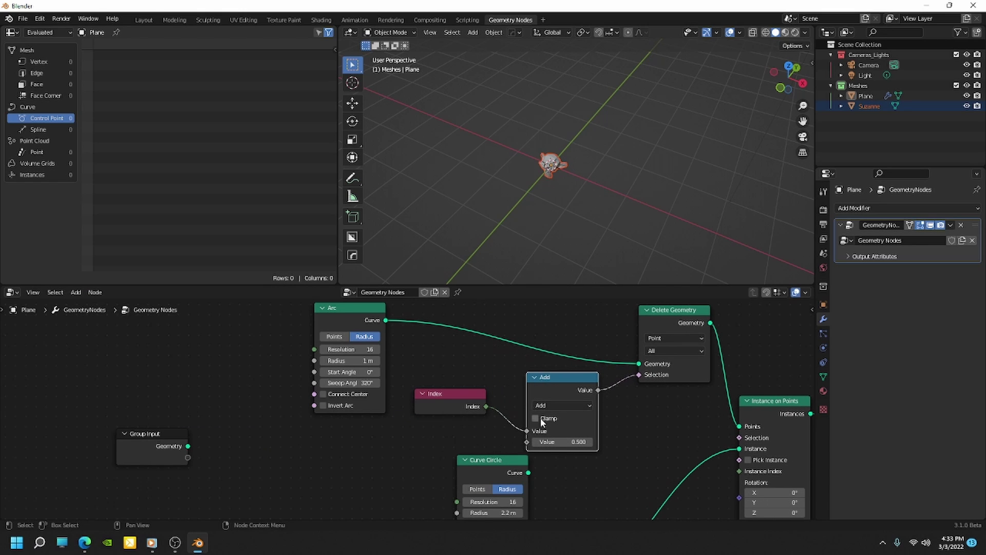
click(550, 406)
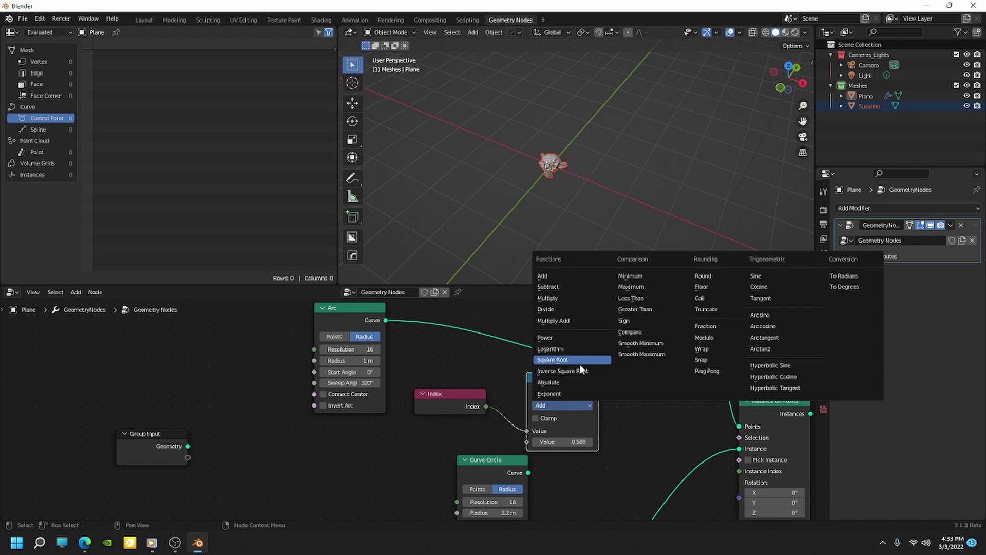
click(640, 299)
Examine the Less Than node's threshold and which monkey instances remain along the arc.
scroll(584, 457, up, 3)
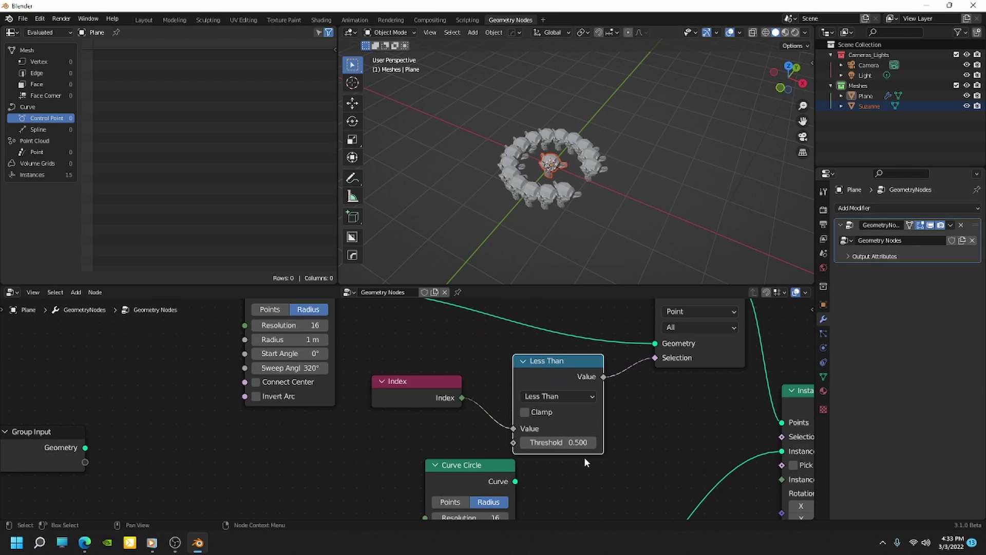
scroll(581, 454, up, 1)
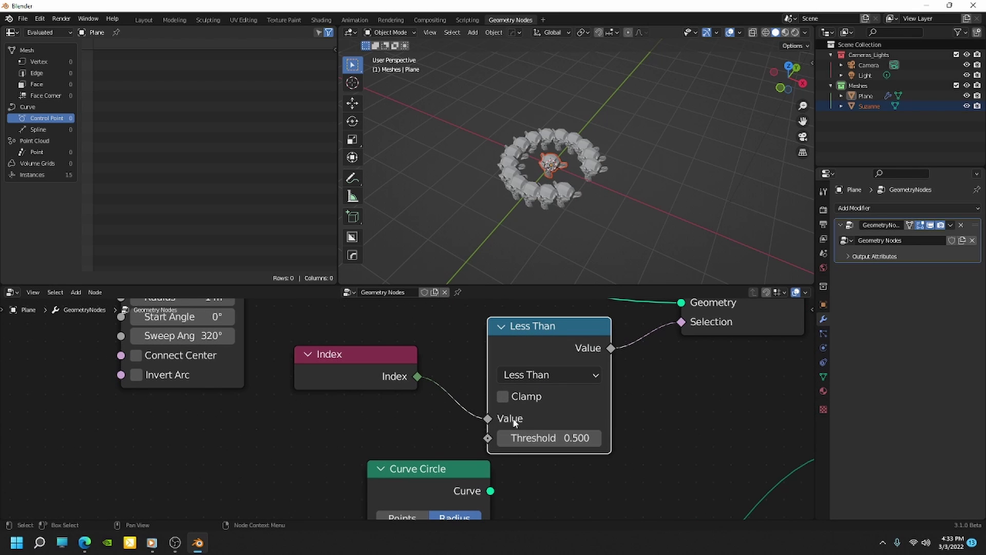
scroll(360, 380, down, 2)
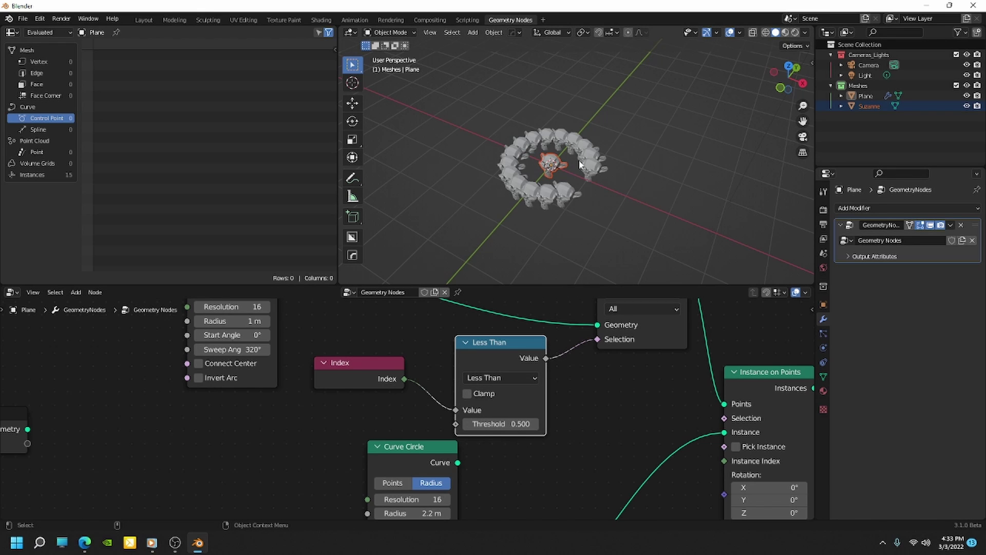
scroll(579, 164, up, 3)
scroll(552, 205, down, 3)
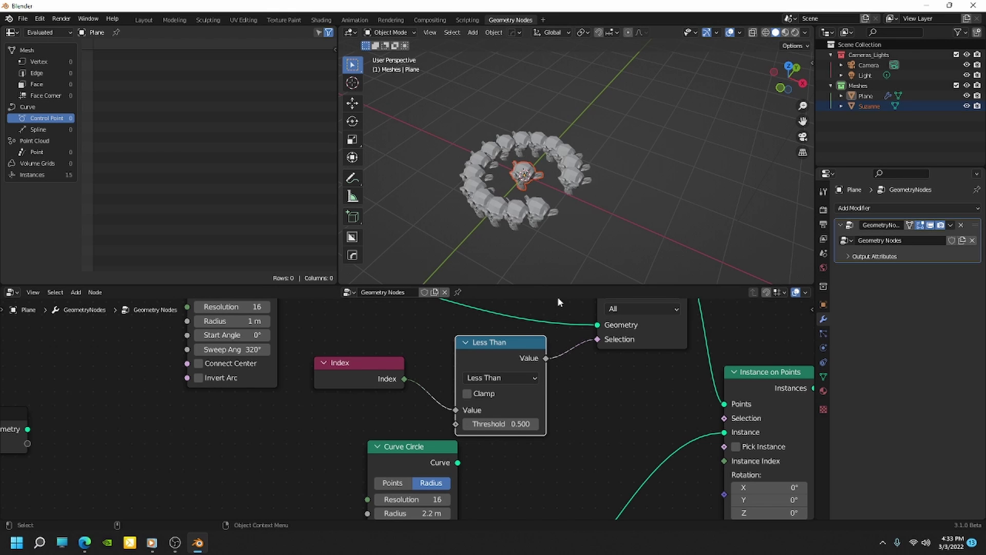
scroll(552, 305, down, 2)
scroll(560, 267, up, 2)
scroll(565, 334, up, 1)
scroll(568, 383, down, 4)
middle_drag(595, 402, 573, 433)
scroll(534, 427, up, 3)
drag(490, 443, 462, 443)
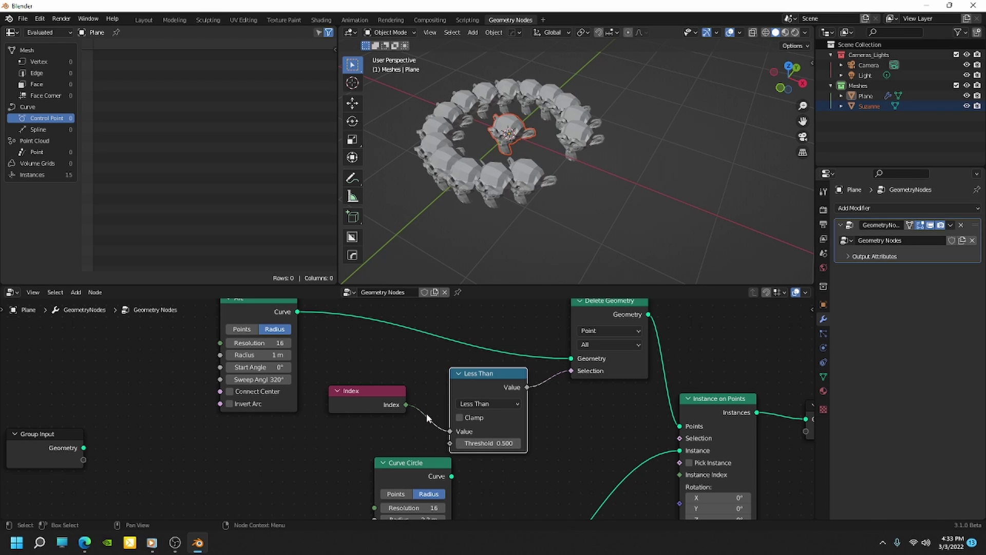
scroll(429, 342, down, 2)
scroll(308, 365, up, 3)
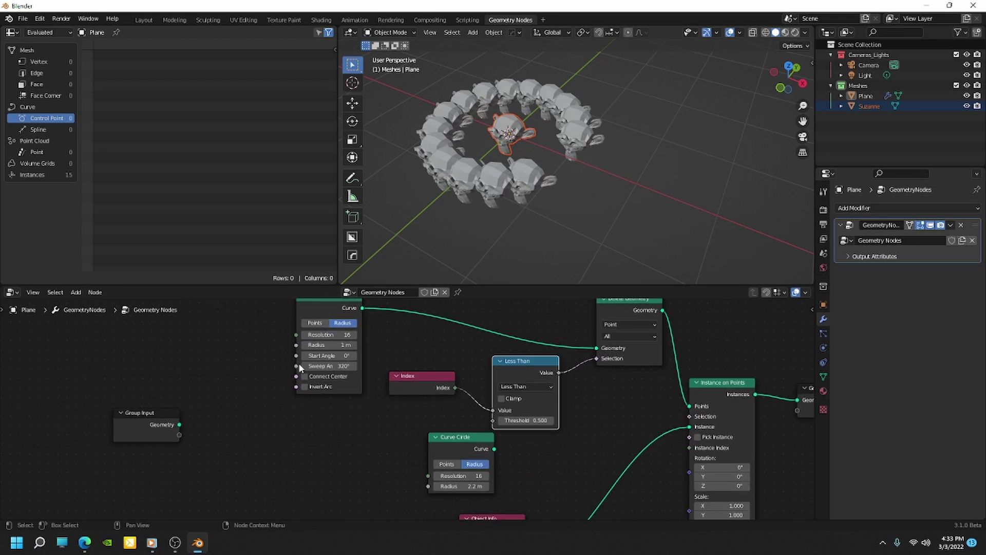
Set the Arc node's sweep angle to 360° and inspect the ring of monkeys from above.
drag(319, 365, 428, 285)
middle_drag(429, 285, 631, 169)
scroll(537, 191, up, 5)
scroll(539, 191, down, 5)
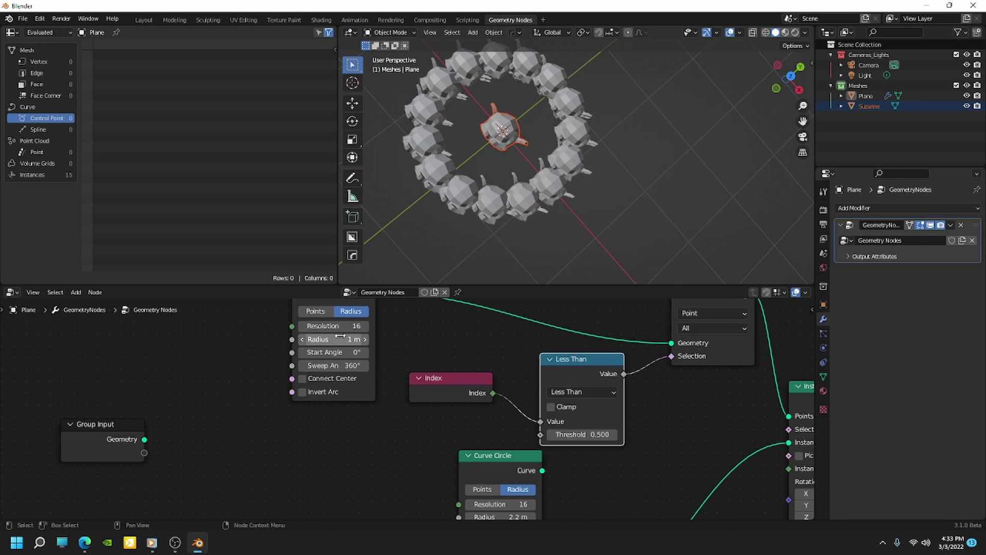
Set the Arc node's radius to 1.6 m and its resolution to 15.
mouse_move(336, 340)
mouse_down()
mouse_move(375, 340)
mouse_move(333, 326)
mouse_up()
scroll(431, 242, down, 3)
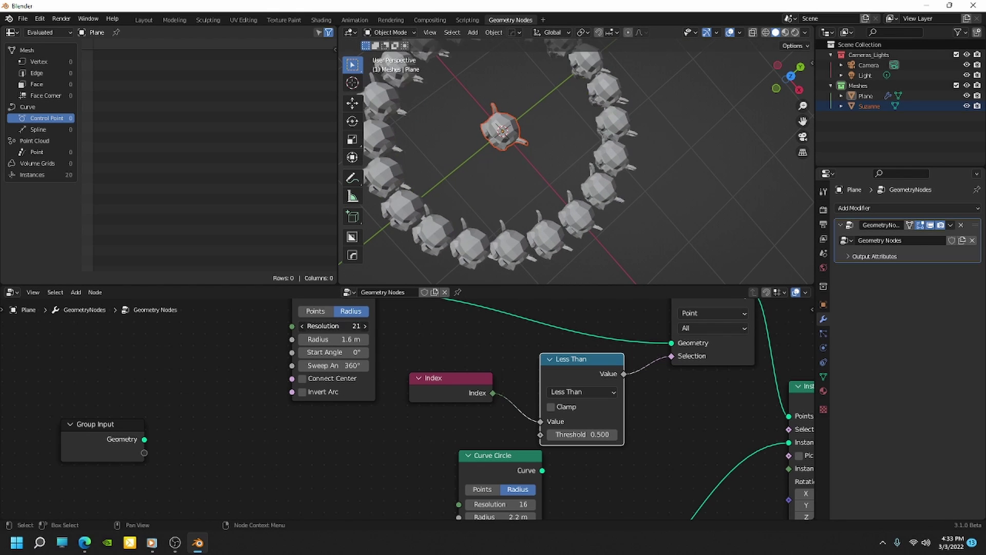
scroll(431, 241, down, 2)
scroll(467, 233, up, 3)
middle_drag(466, 236, 483, 206)
scroll(465, 205, down, 2)
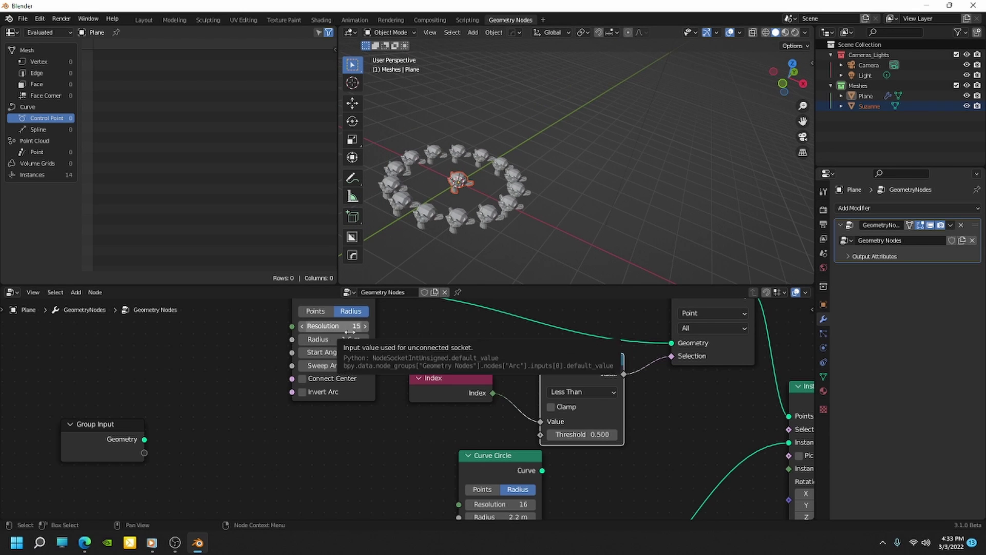
mouse_move(351, 365)
mouse_down()
mouse_move(334, 365)
mouse_move(358, 370)
mouse_up()
Move the Instance on Points and Group Output nodes farther from the other nodes to make working space.
scroll(429, 365, down, 14)
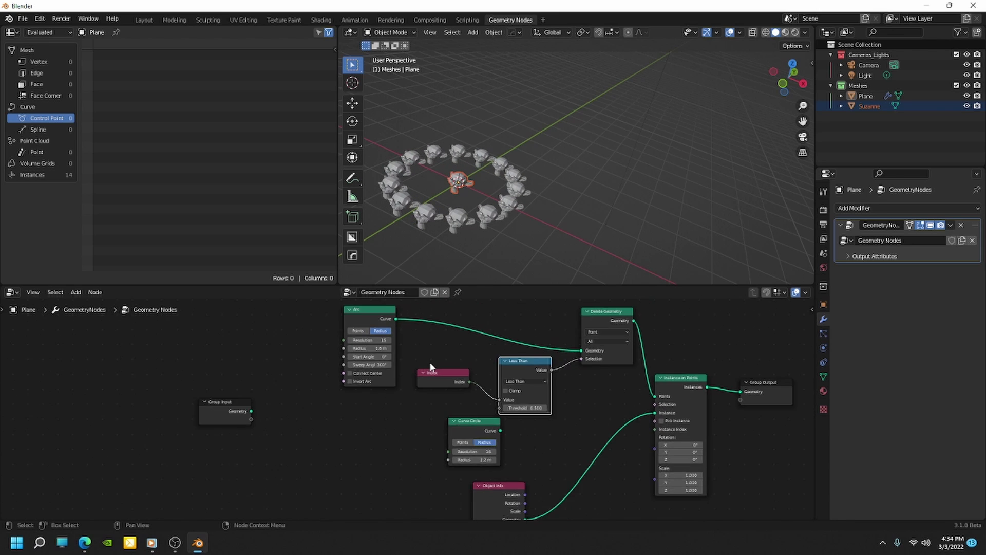
scroll(735, 391, up, 8)
drag(519, 359, 661, 350)
drag(421, 353, 485, 347)
scroll(476, 196, up, 4)
scroll(487, 229, down, 3)
middle_drag(664, 199, 547, 226)
drag(625, 353, 645, 350)
scroll(534, 384, up, 2)
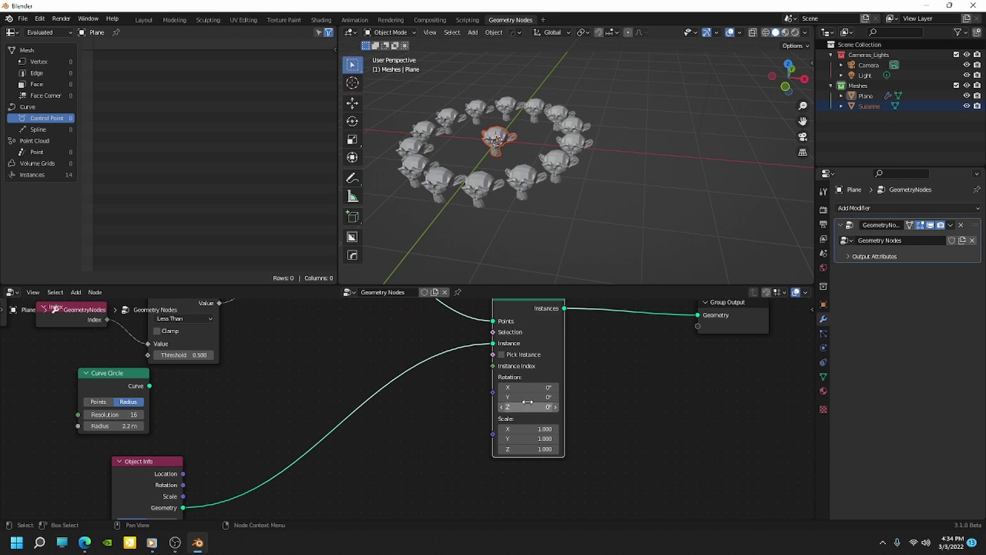
Try changing the rotation and scale values on Instance on Points, and restore their defaults.
scroll(529, 375, down, 1)
scroll(526, 382, up, 3)
drag(529, 380, 553, 408)
key(ctrl+z)
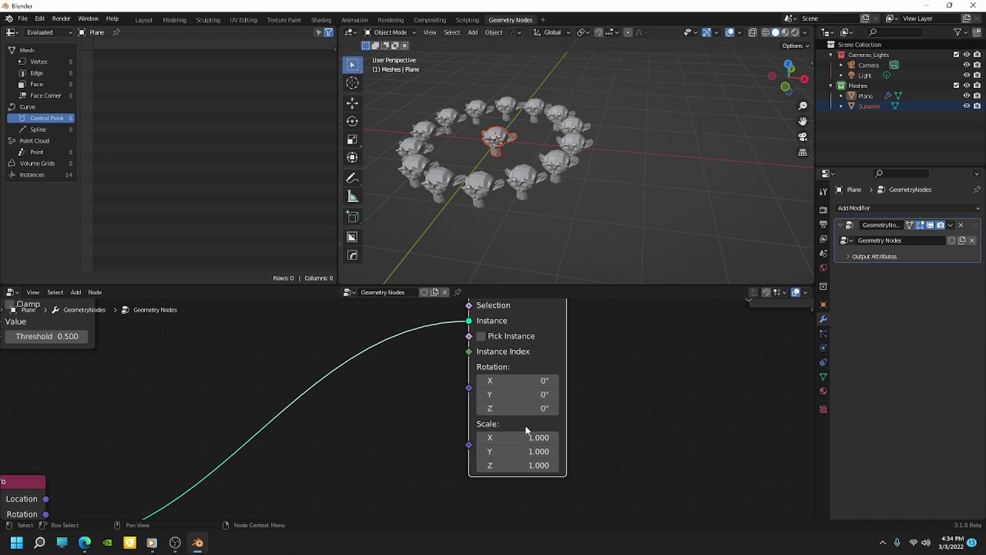
drag(513, 437, 514, 465)
key(Home)
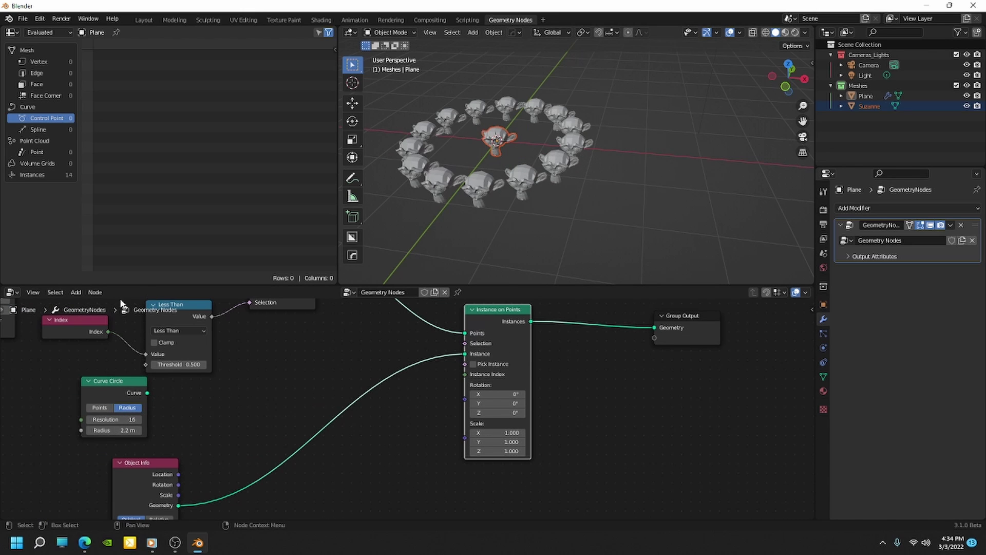
Add a Random Value node and place it in the free space before the Instance on Points node.
click(76, 292)
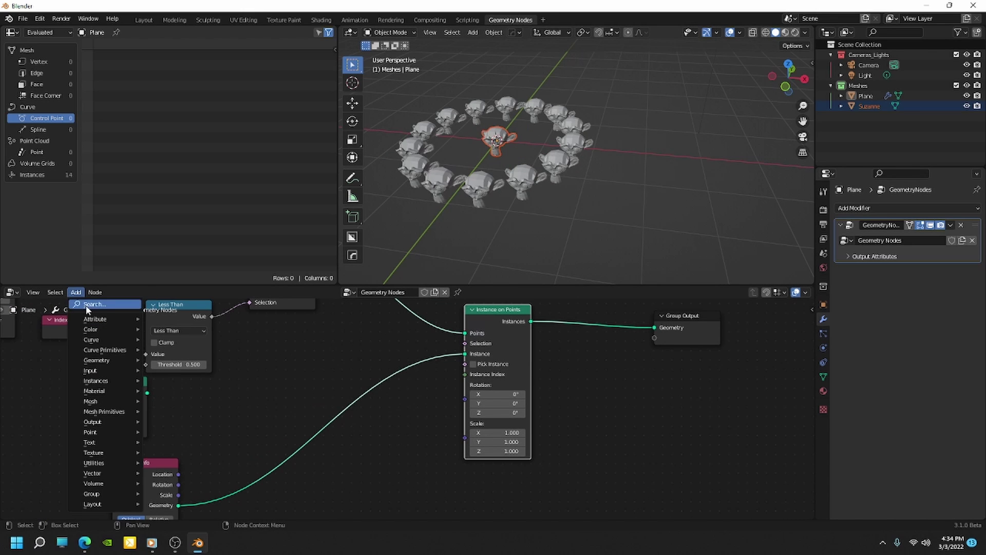
click(86, 305)
text(random)
key(Return)
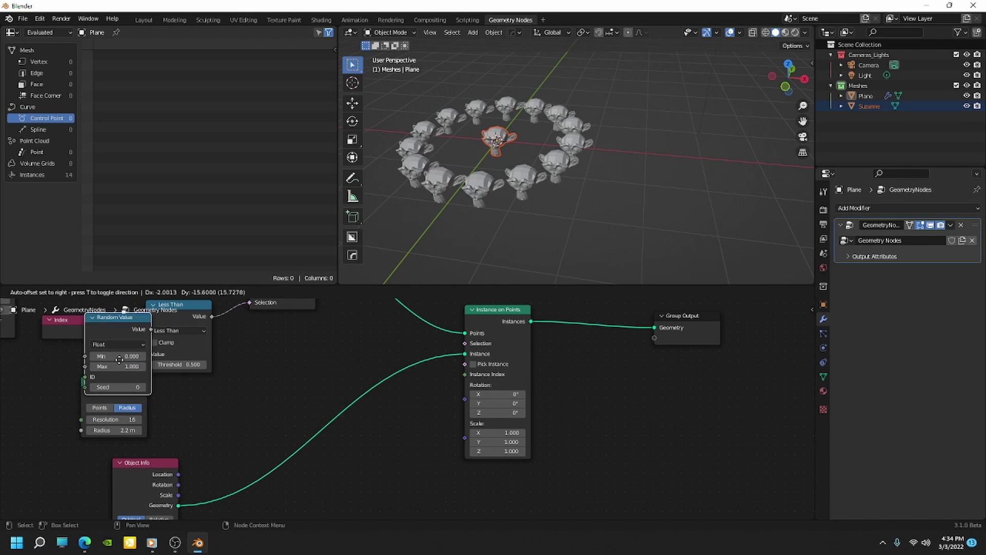
click(375, 444)
key(ctrl+z)
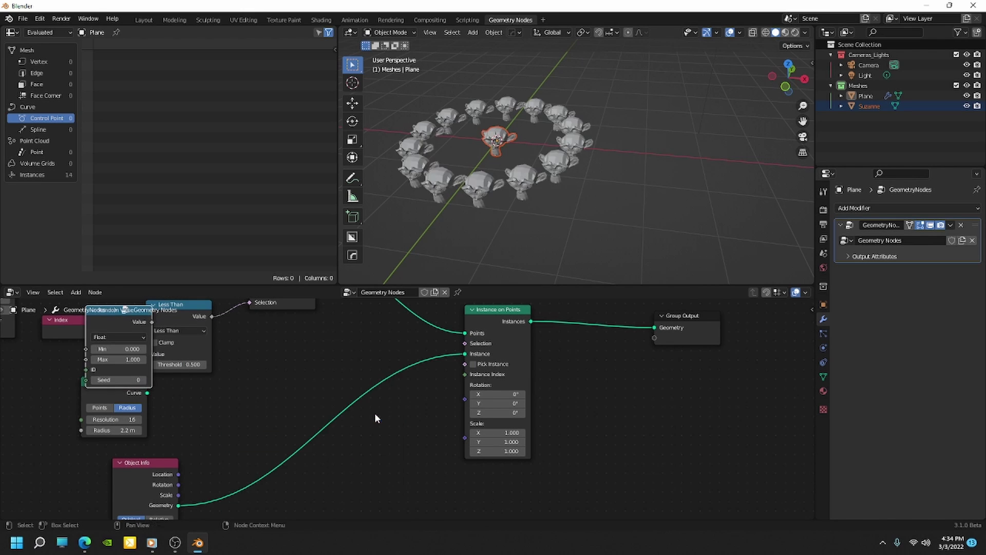
drag(117, 309, 361, 434)
Position the Random Value node in the open space beside Object Info and set its data type to Vector.
scroll(366, 436, up, 3)
drag(388, 391, 383, 398)
click(362, 414)
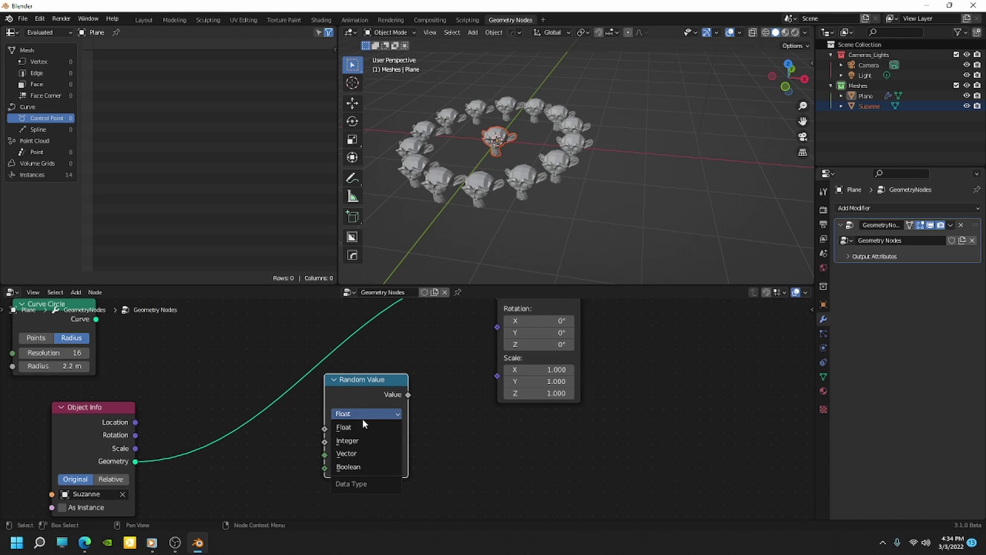
click(358, 453)
Connect the Vector Random Value node's output to the Rotation input of Instance on Points.
scroll(382, 443, down, 2)
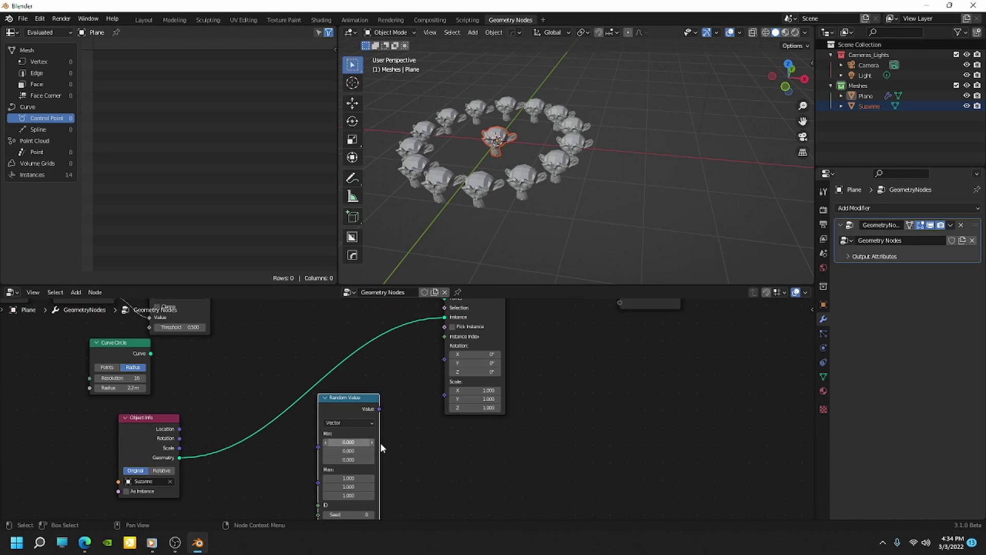
scroll(378, 405, up, 2)
drag(378, 400, 460, 337)
scroll(495, 201, down, 1)
middle_drag(446, 464, 470, 431)
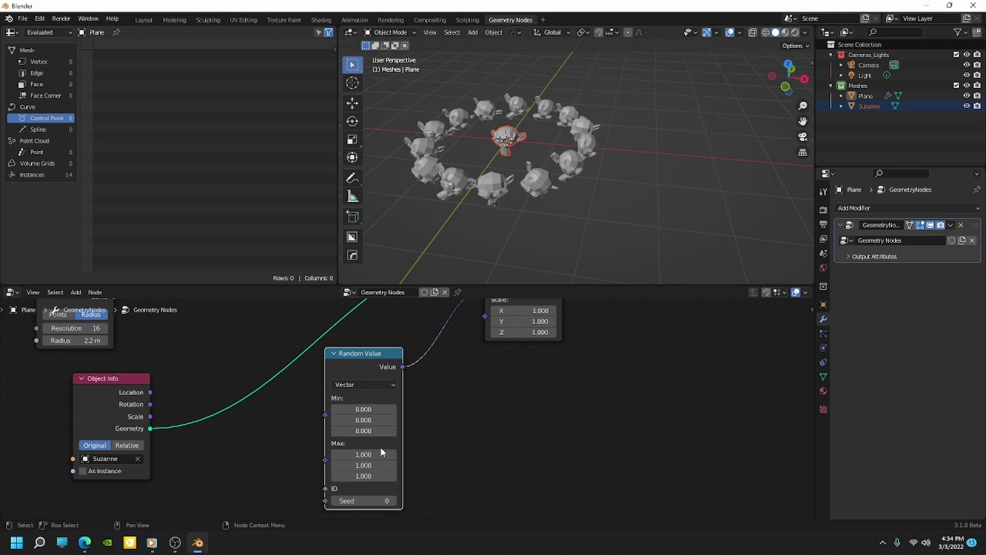
Try changing the maximum values of the Vector Random Value node, and undo the change.
mouse_move(370, 452)
mouse_down()
mouse_move(370, 476)
mouse_move(452, 475)
mouse_move(390, 475)
mouse_move(369, 464)
mouse_up()
key(ctrl+z)
scroll(369, 465, down, 5)
scroll(438, 392, up, 2)
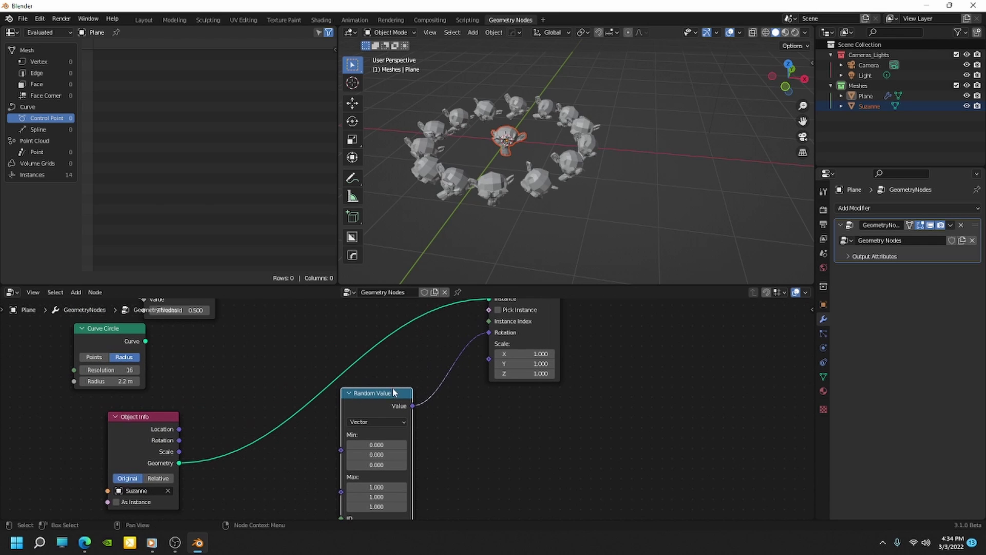
Duplicate the Vector Random Value node, place the copy beside it, and set the copy's data type to Float.
drag(390, 397, 378, 404)
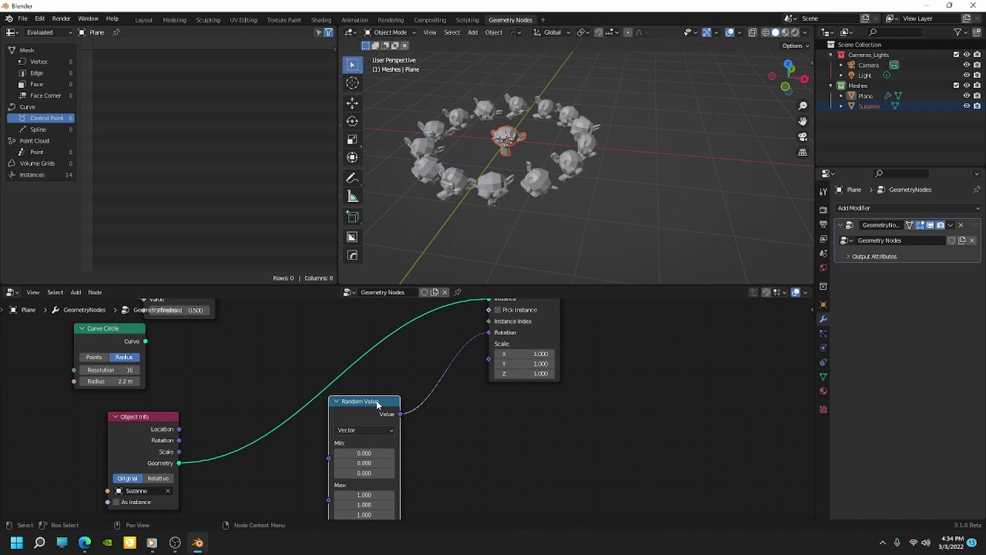
key(shift+d)
click(464, 423)
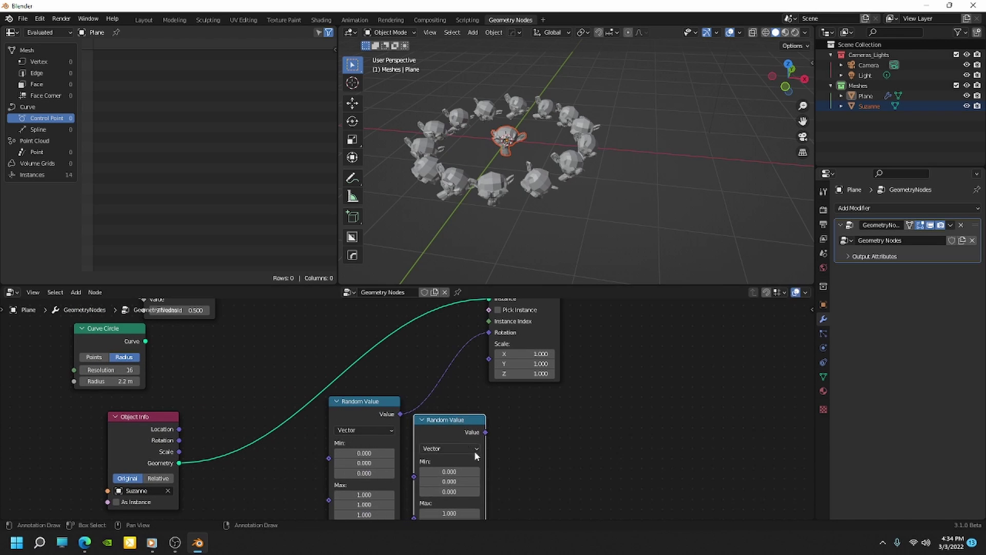
middle_drag(449, 450, 441, 434)
click(441, 433)
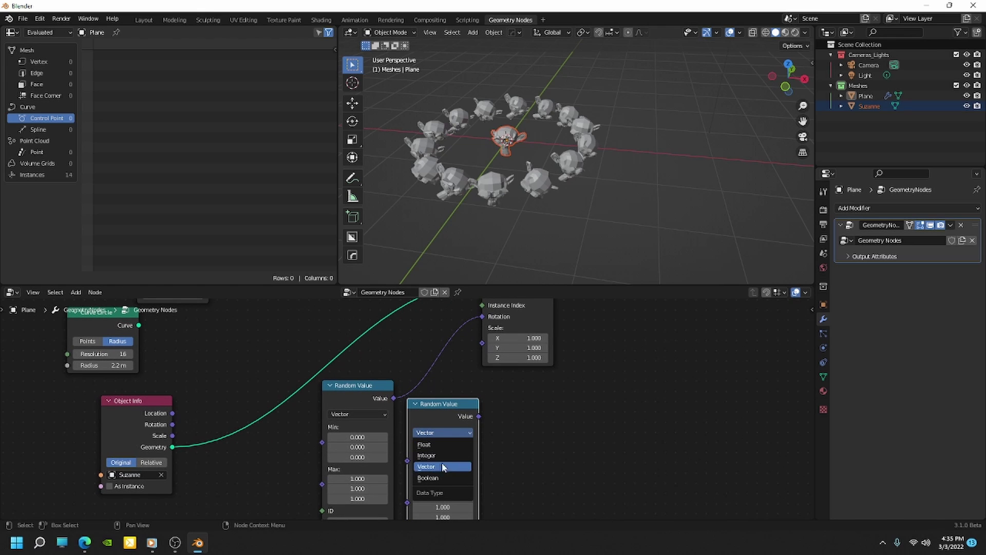
click(446, 446)
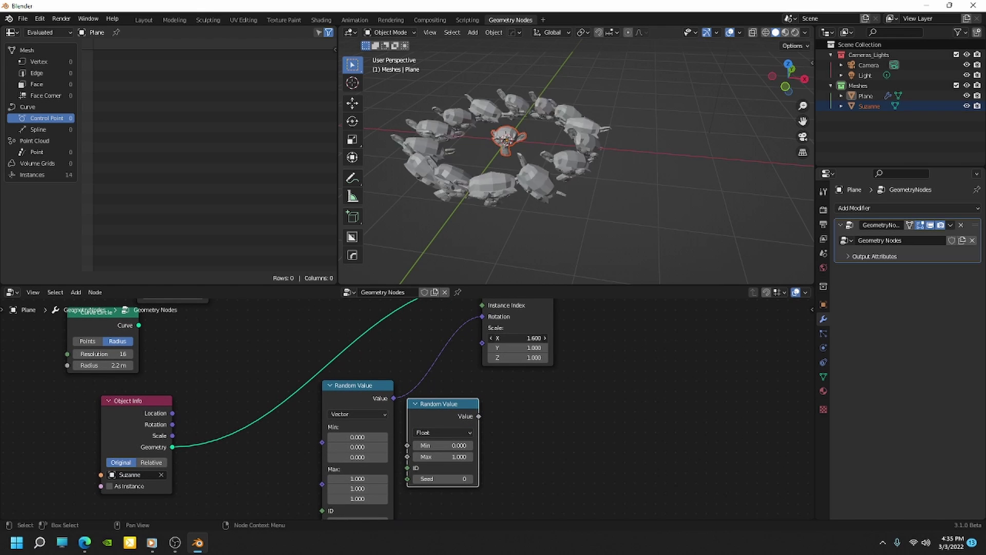
Try a non-uniform scale on Instance on Points, and connect the Float Random Value node to its Scale input.
mouse_move(534, 347)
mouse_down()
mouse_move(709, 348)
mouse_move(534, 348)
mouse_move(595, 358)
mouse_move(534, 358)
mouse_up()
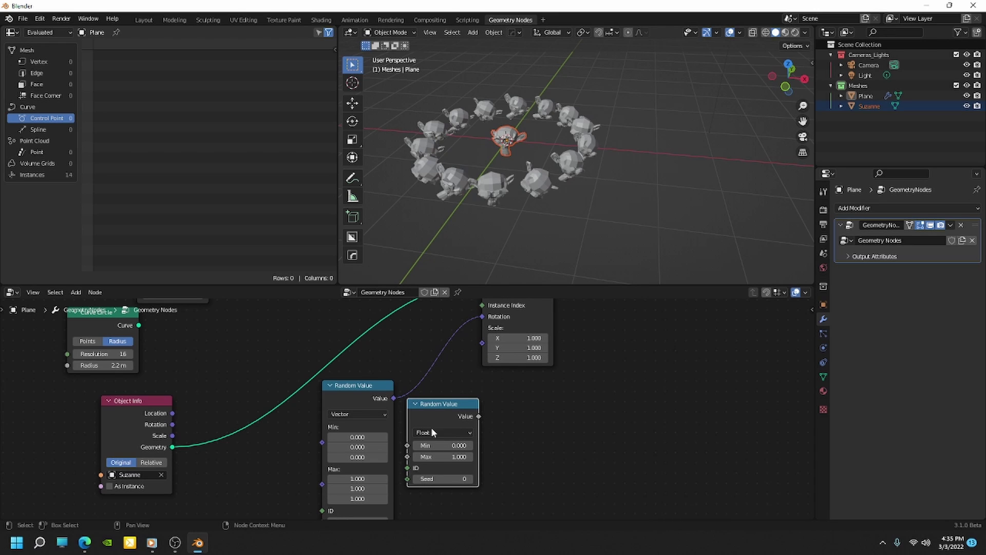
drag(479, 415, 493, 394)
drag(485, 344, 483, 343)
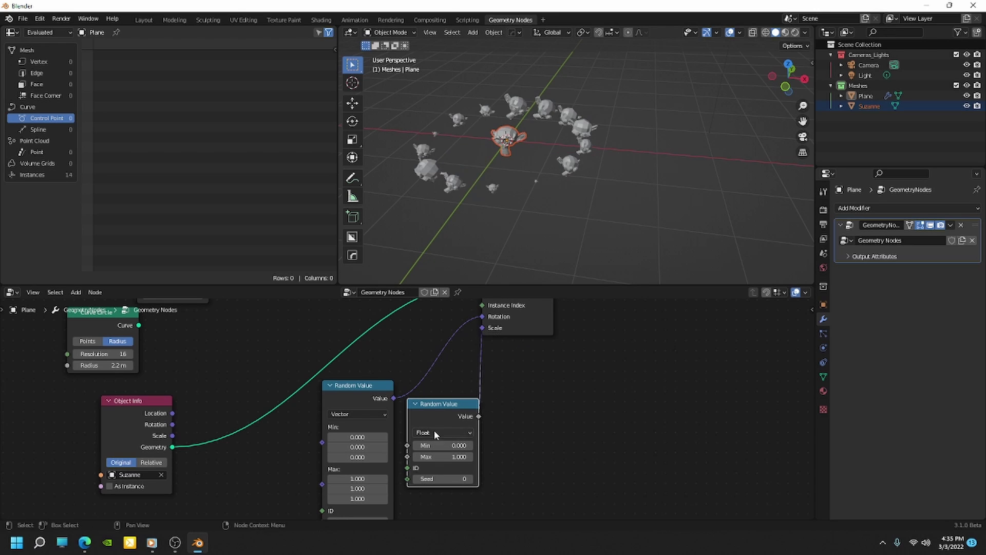
Set the Float Random Value node's minimum to 1 and try a larger maximum on it.
scroll(489, 218, up, 2)
scroll(413, 461, up, 1)
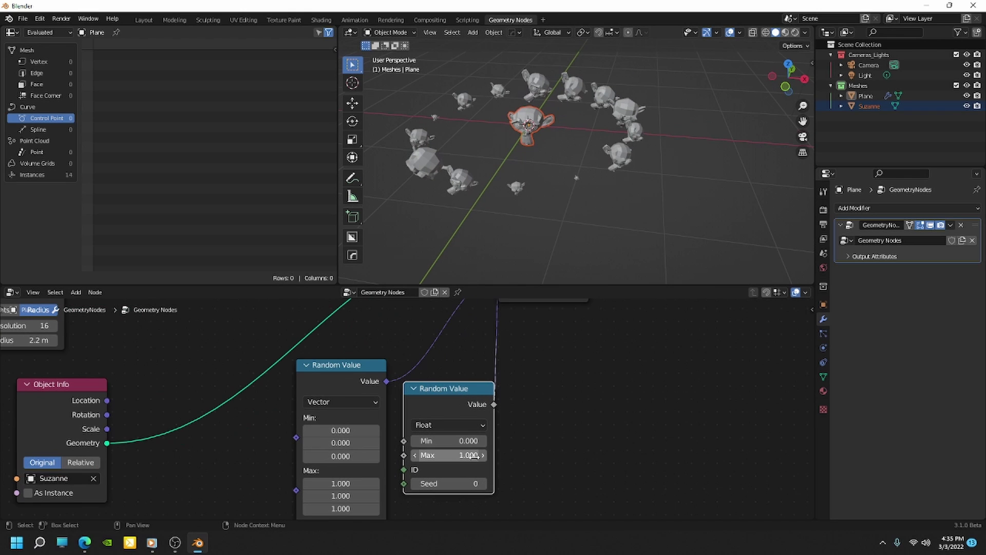
scroll(560, 179, up, 3)
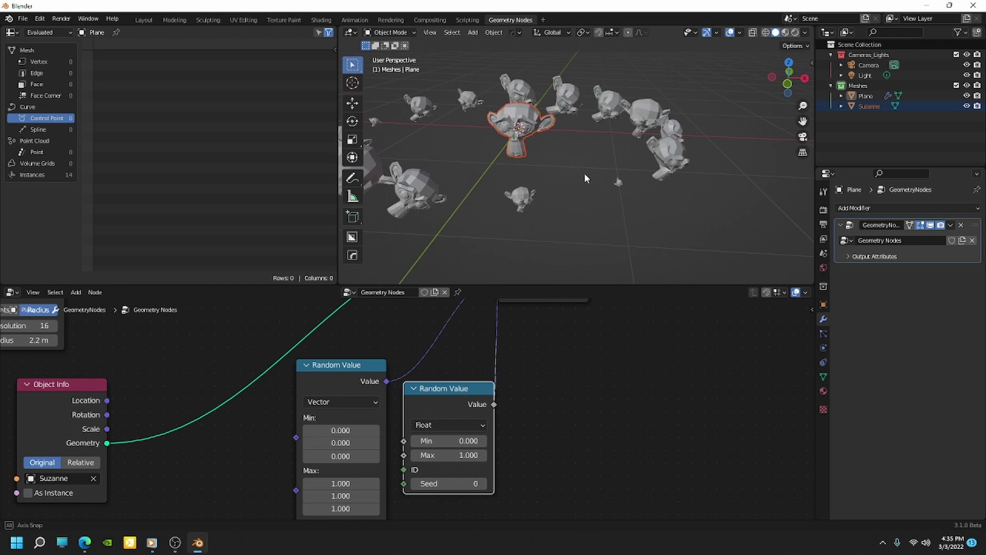
middle_drag(544, 174, 512, 283)
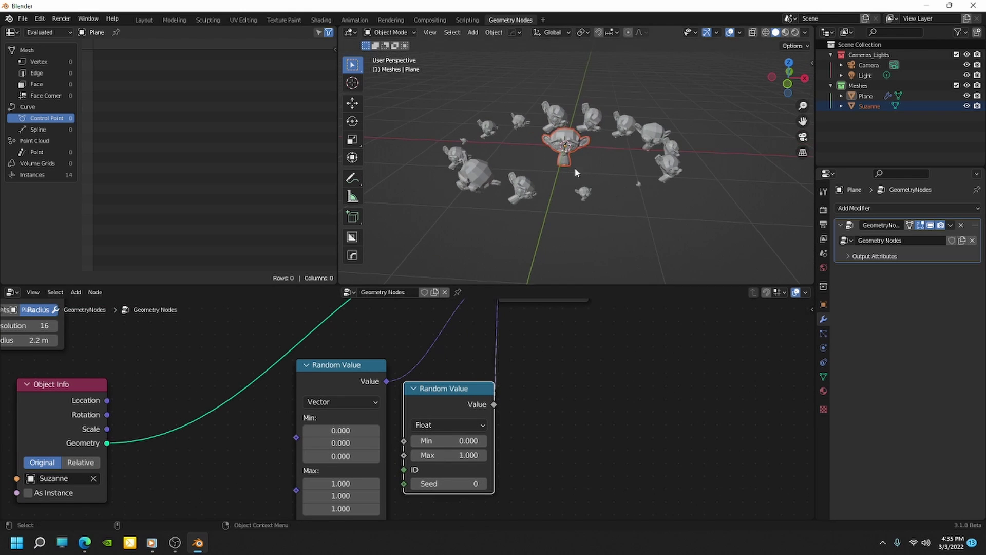
drag(465, 441, 539, 441)
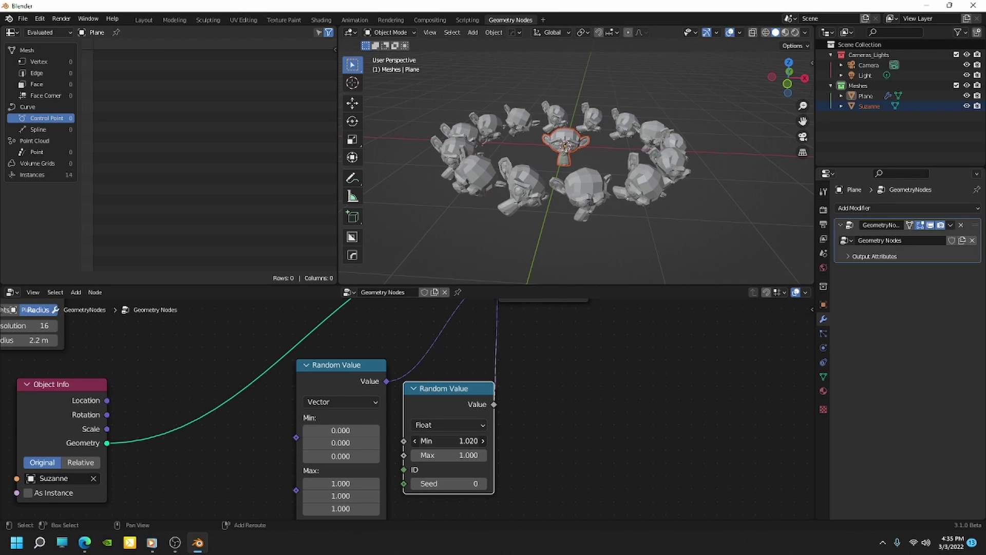
drag(448, 441, 473, 440)
click(471, 441)
text(1)
key(Return)
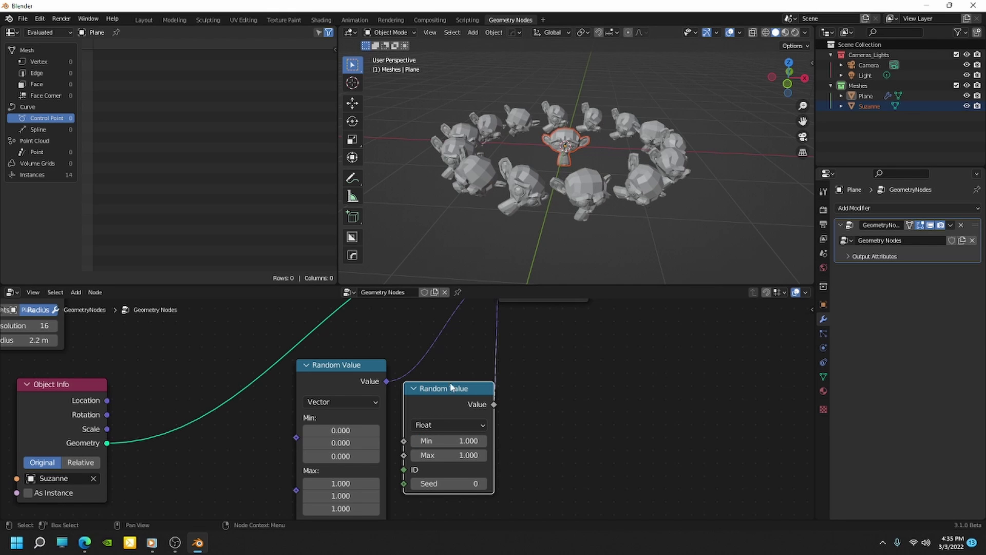
scroll(489, 366, down, 2)
drag(462, 431, 492, 430)
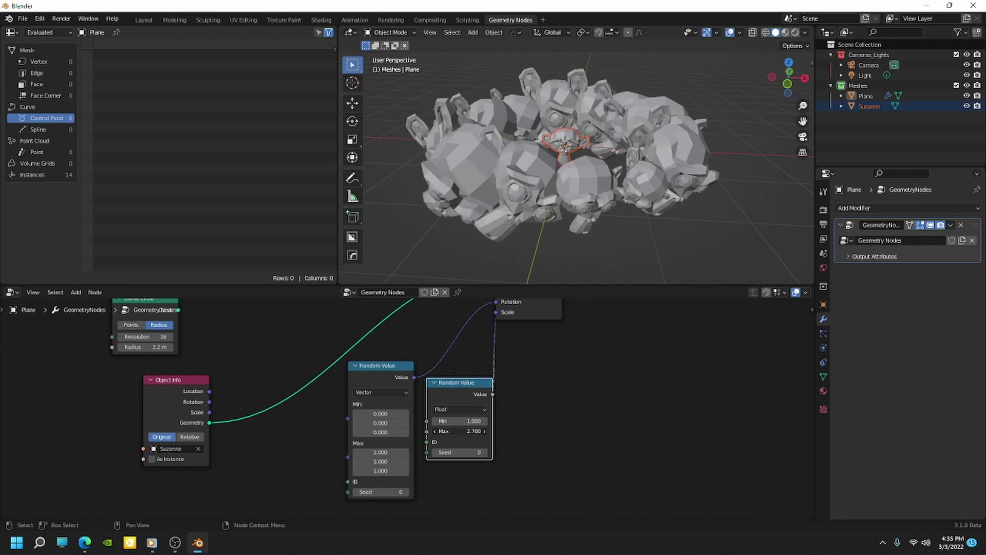
Spread out the Instance on Points, Group Output and Float Random Value nodes to leave more room between them.
scroll(466, 440, down, 5)
middle_drag(478, 440, 460, 455)
scroll(506, 420, up, 4)
drag(549, 368, 597, 367)
scroll(456, 380, up, 3)
drag(459, 358, 479, 357)
drag(416, 456, 425, 461)
scroll(504, 469, up, 3)
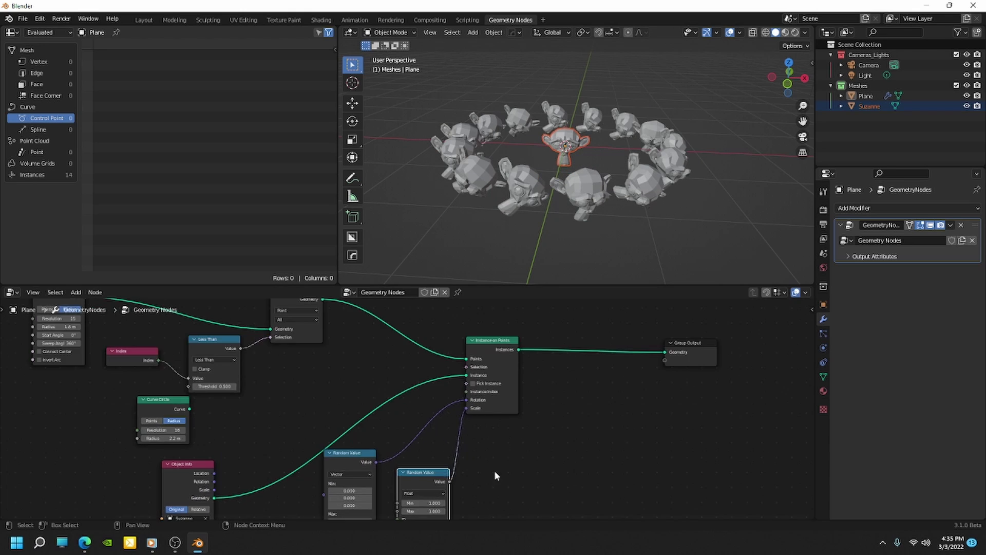
Set all three maximum values of the Vector Random Value node to 0.
drag(357, 460, 354, 477)
text(0)
key(Return)
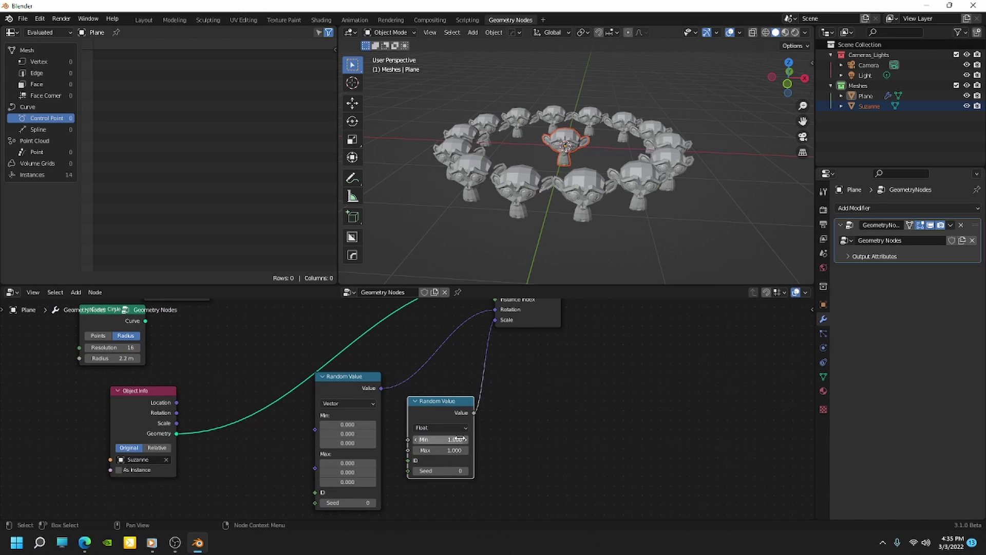
Insert a Rotate Instances node on the link between Instance on Points and Group Output.
scroll(588, 354, down, 2)
middle_drag(589, 354, 551, 423)
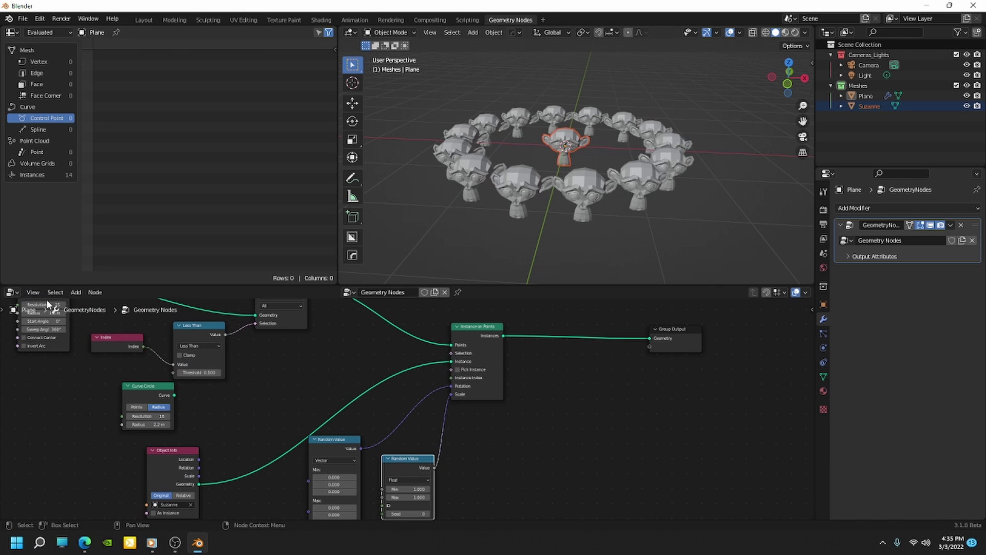
click(75, 293)
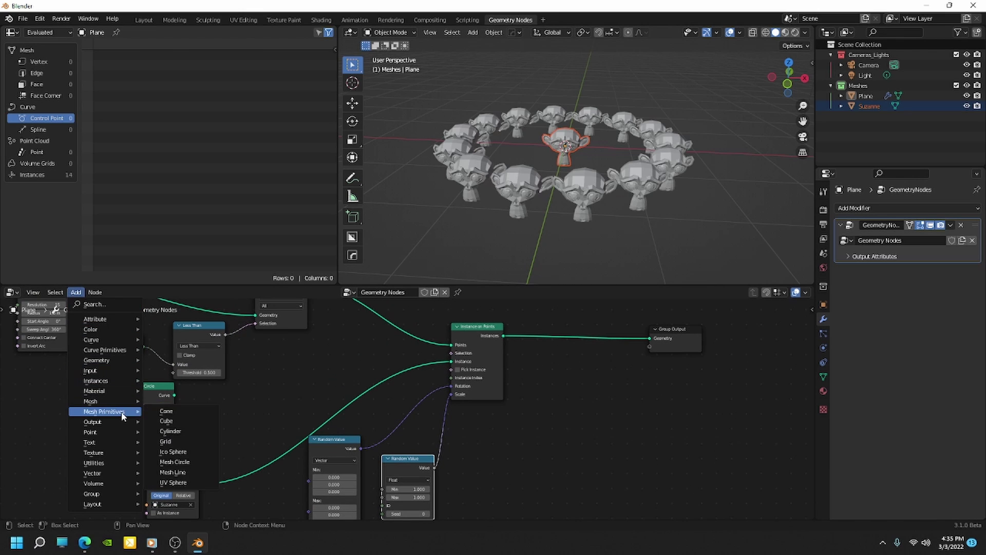
mouse_move(115, 381)
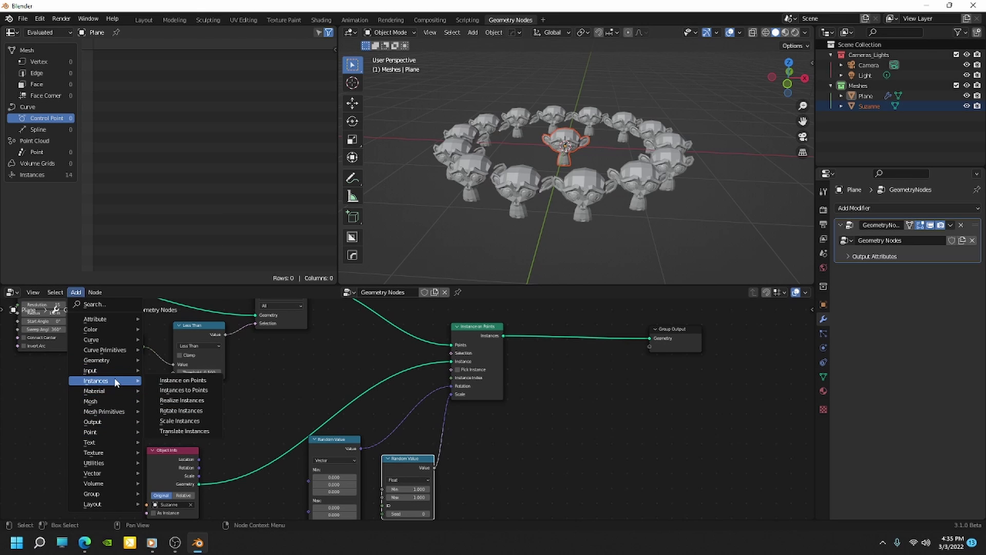
click(189, 410)
click(570, 319)
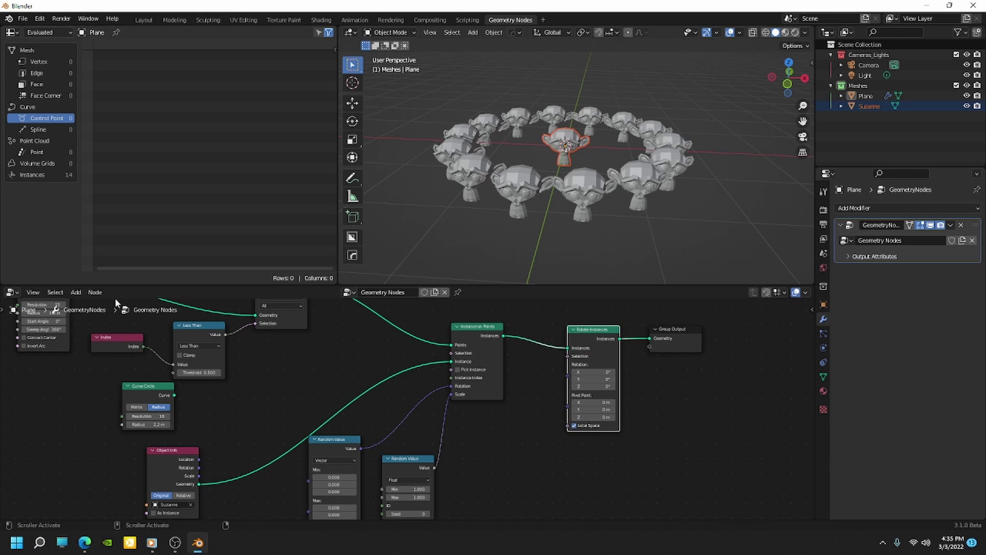
Insert a Scale Instances node on the link between Instance on Points and Rotate Instances.
click(75, 292)
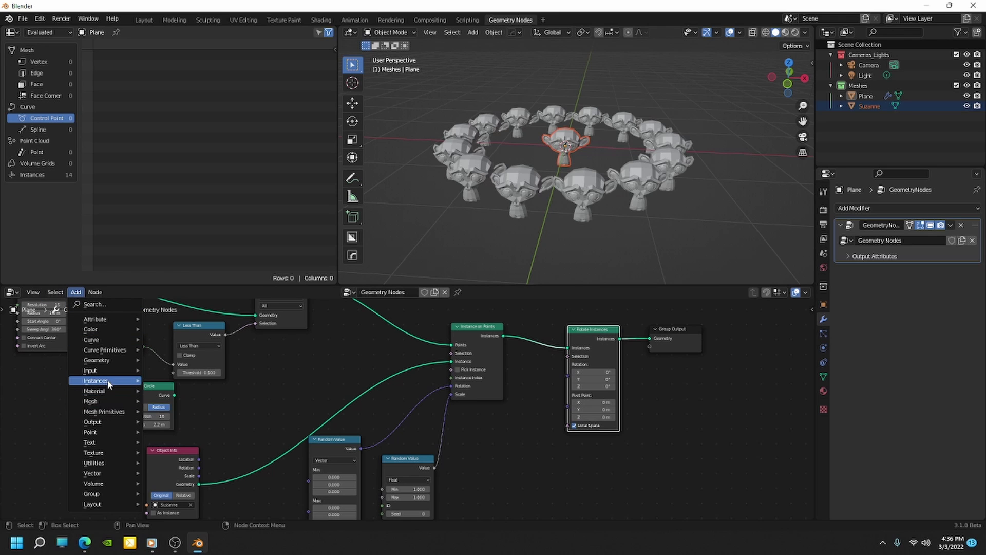
mouse_move(107, 379)
click(195, 421)
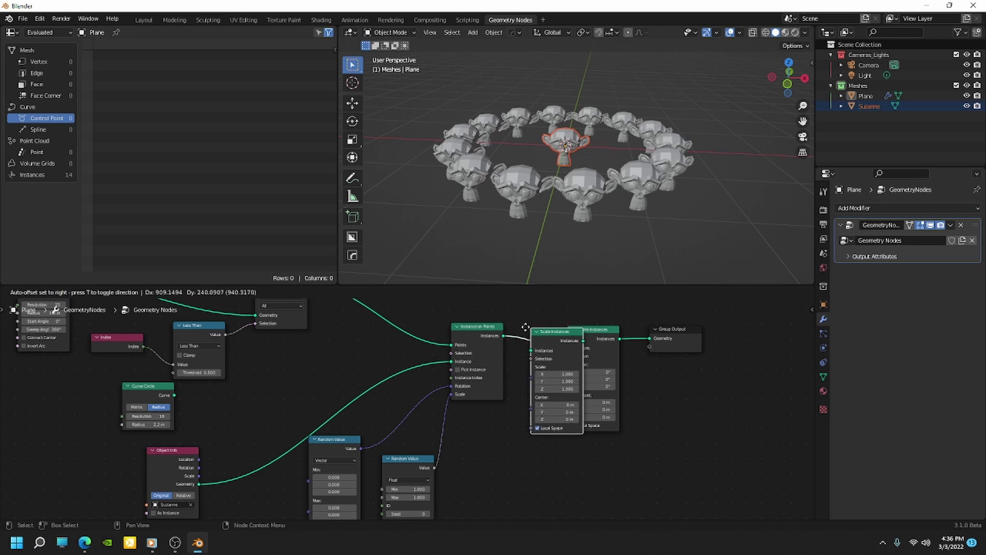
click(515, 327)
Try changing the scale values on the Scale Instances node, and undo the change.
scroll(563, 393, up, 2)
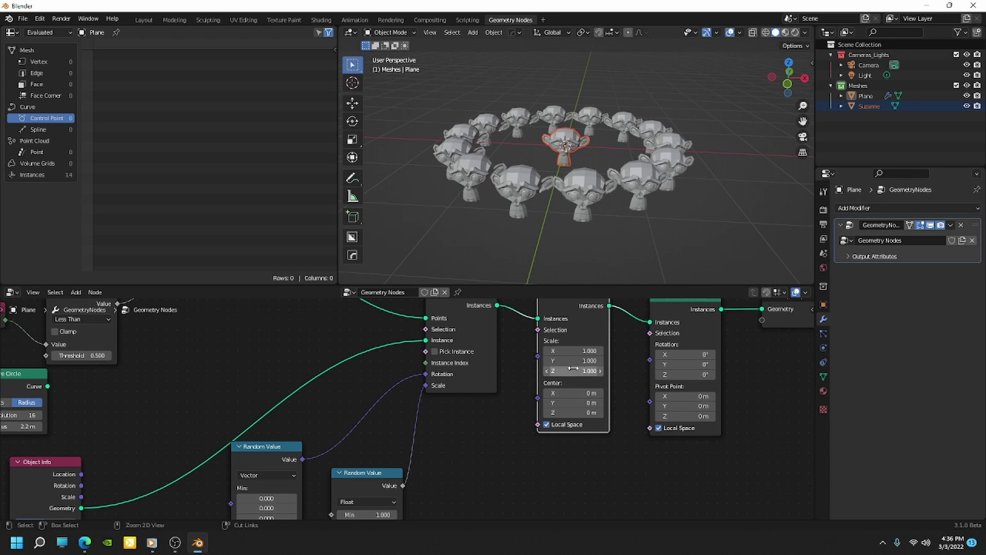
drag(578, 350, 576, 371)
key(ctrl+z)
scroll(408, 415, down, 5)
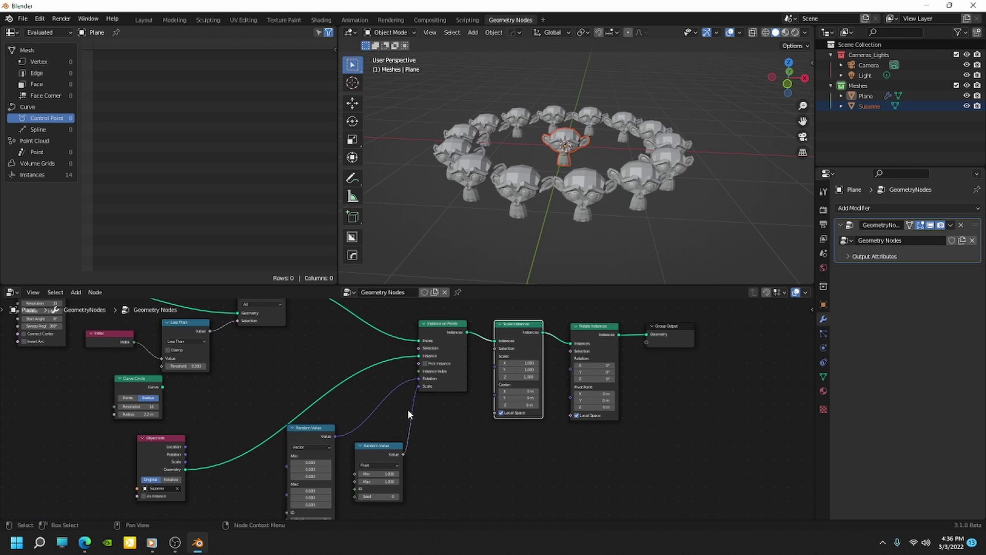
Try changing the rotation values on the Rotate Instances node, and cancel the change.
scroll(408, 414, up, 3)
mouse_move(425, 456)
mouse_down()
mouse_move(480, 456)
mouse_move(426, 456)
mouse_up()
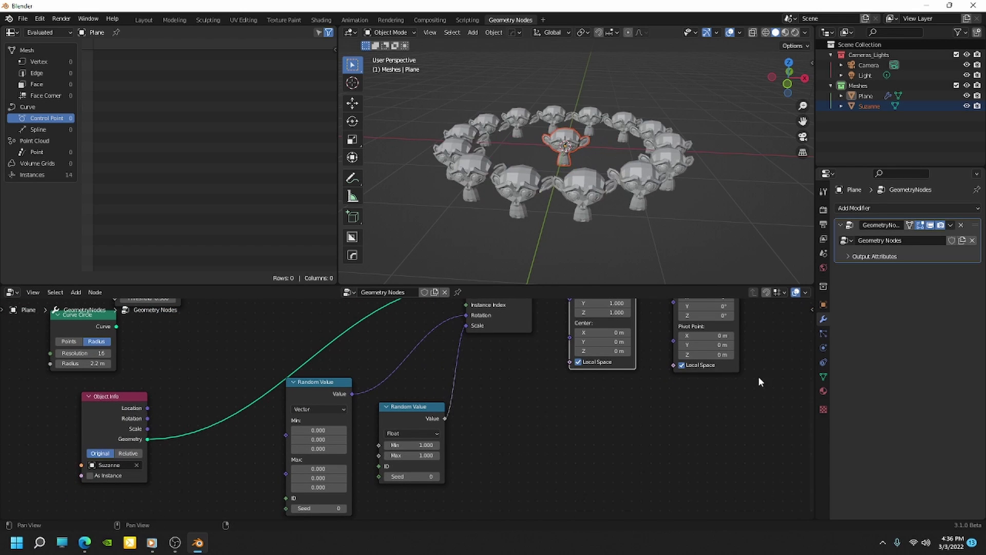
middle_drag(753, 384, 717, 437)
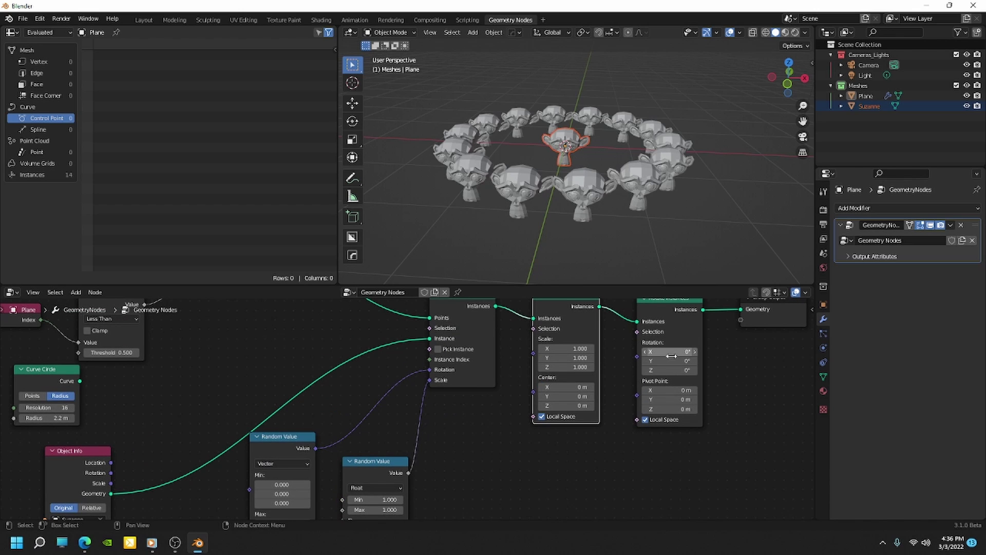
drag(672, 356, 691, 370)
key(Escape)
scroll(366, 386, down, 4)
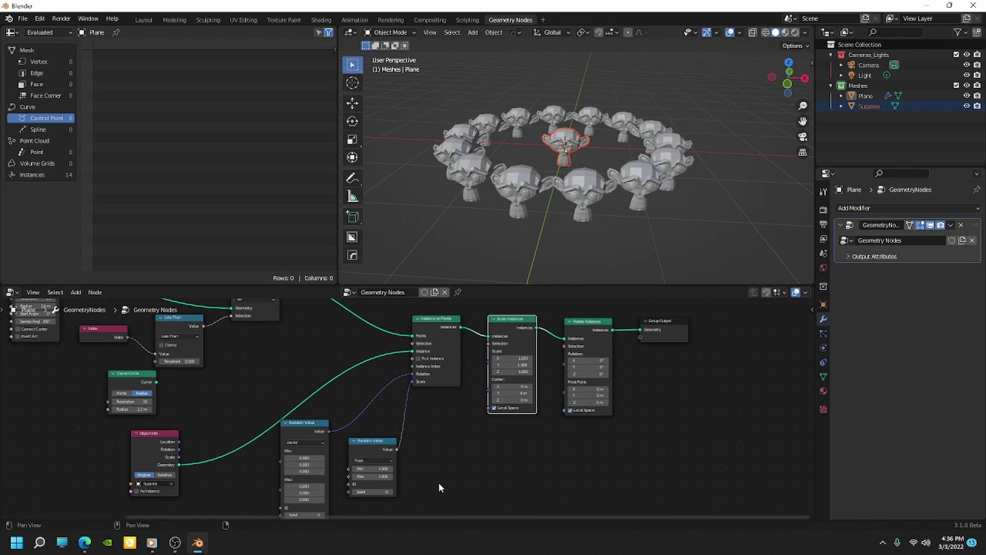
Try raising the maximum values on the Float and Vector Random Value nodes, and revert both changes.
scroll(439, 480, up, 5)
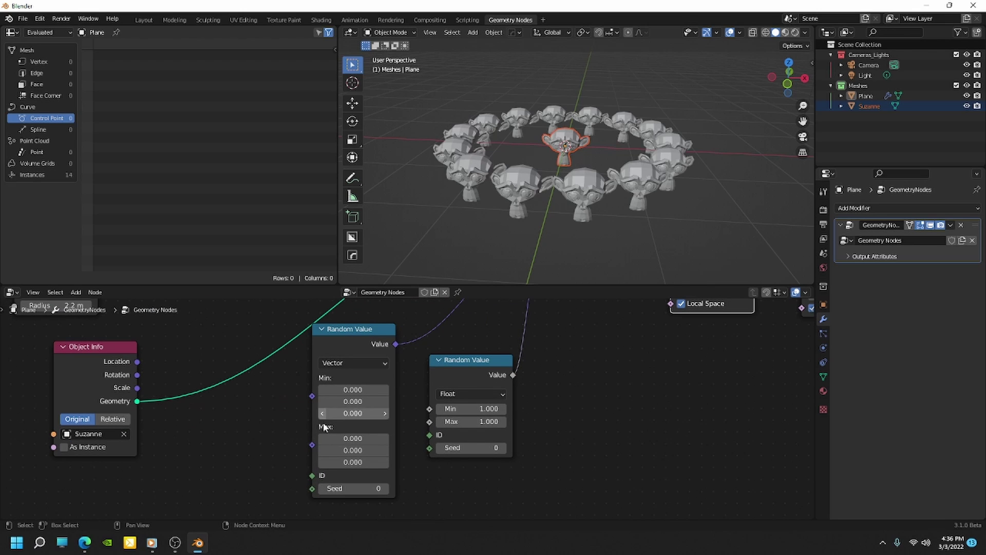
drag(481, 426, 541, 425)
key(Escape)
drag(356, 439, 375, 462)
scroll(405, 449, down, 11)
key(ctrl+z)
scroll(466, 390, down, 1)
scroll(467, 389, down, 2)
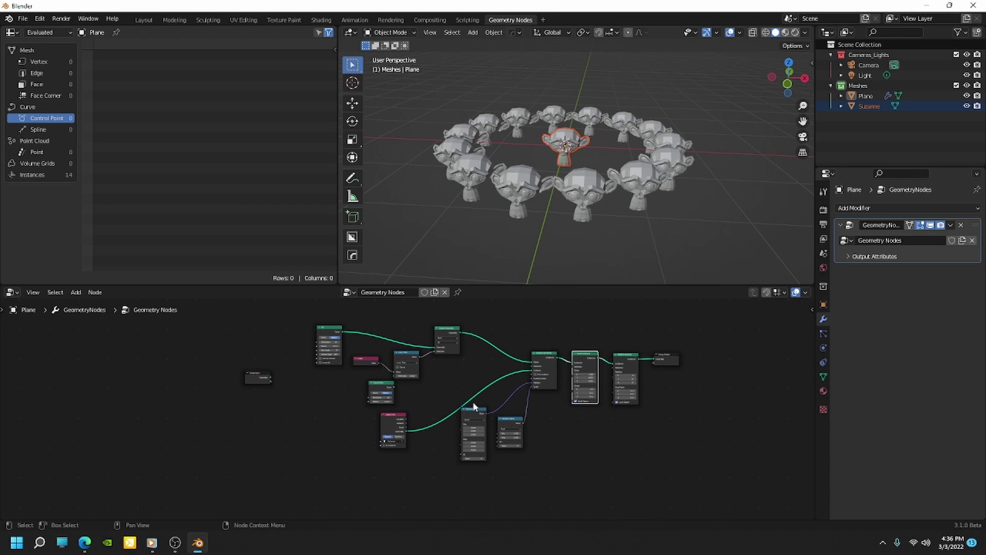
Move the unconnected Group Input node slightly closer to the rest of the node tree.
middle_drag(462, 375, 518, 383)
scroll(434, 368, up, 3)
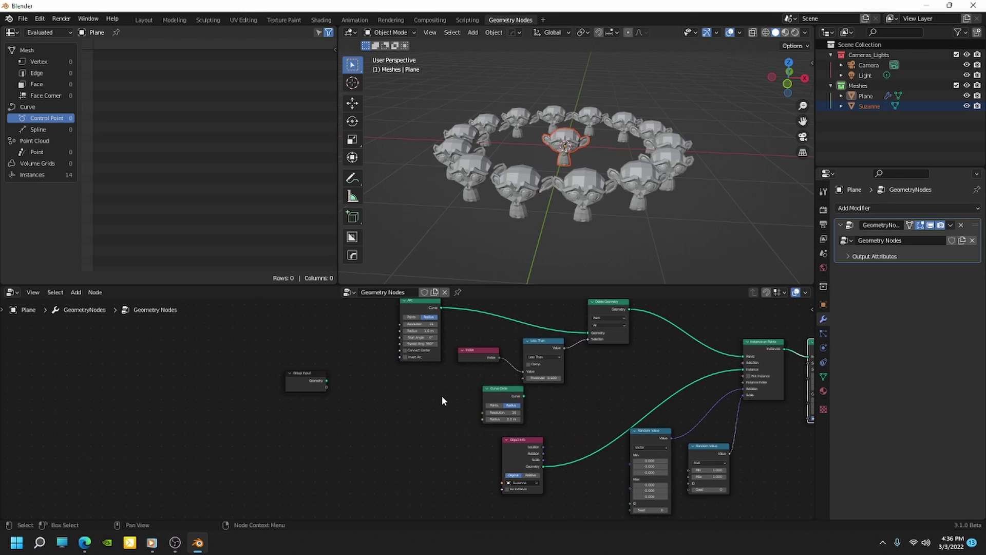
drag(318, 377, 338, 399)
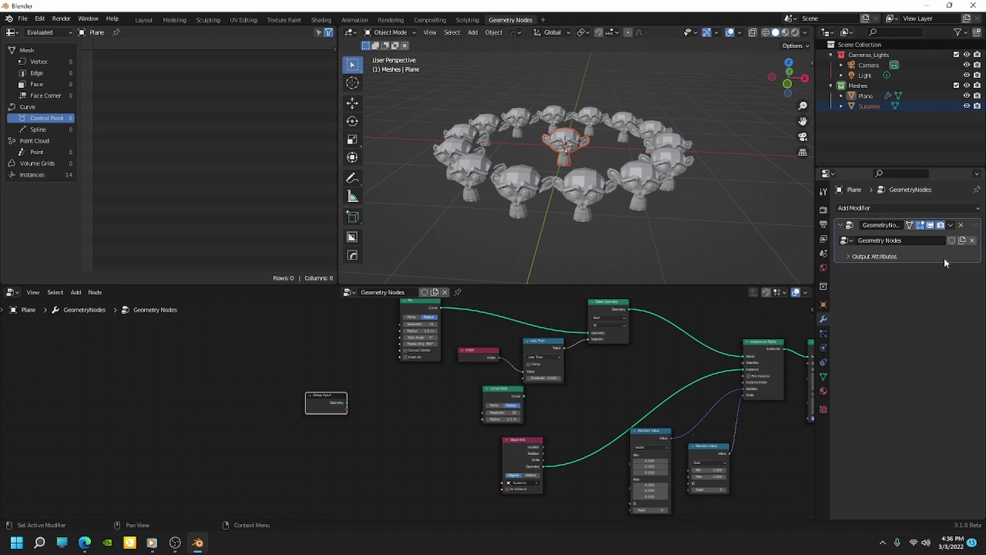
middle_drag(579, 392, 545, 400)
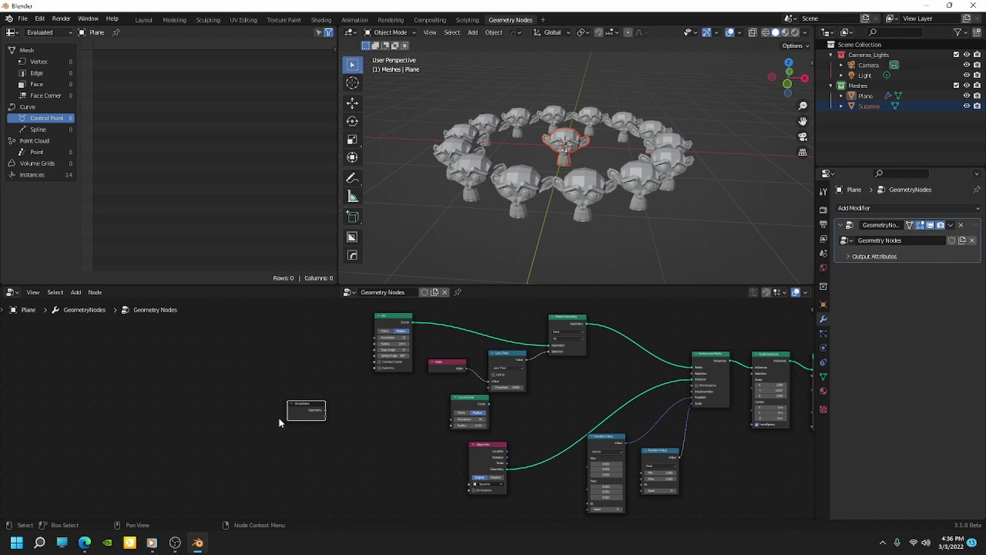
scroll(386, 393, up, 2)
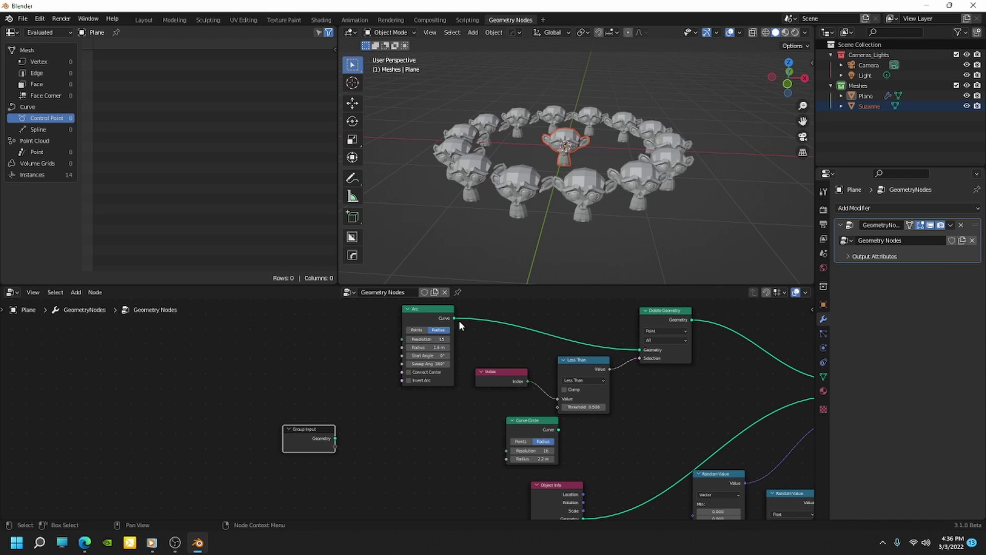
Expose the Arc node's Resolution, Radius and Sweep Angle as modifier settings by linking them to the Group Input node.
scroll(341, 449, down, 1)
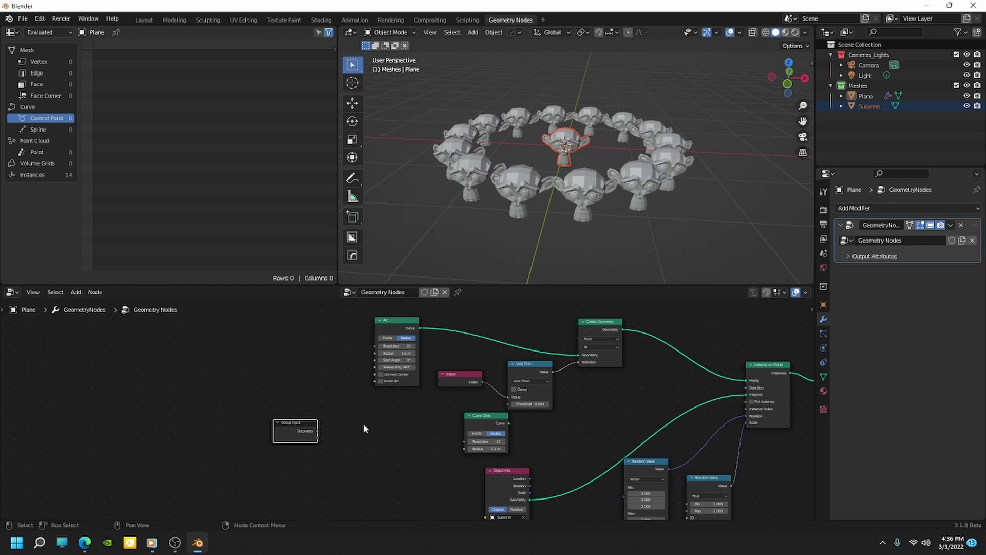
scroll(298, 434, up, 2)
drag(304, 421, 312, 416)
scroll(312, 416, down, 1)
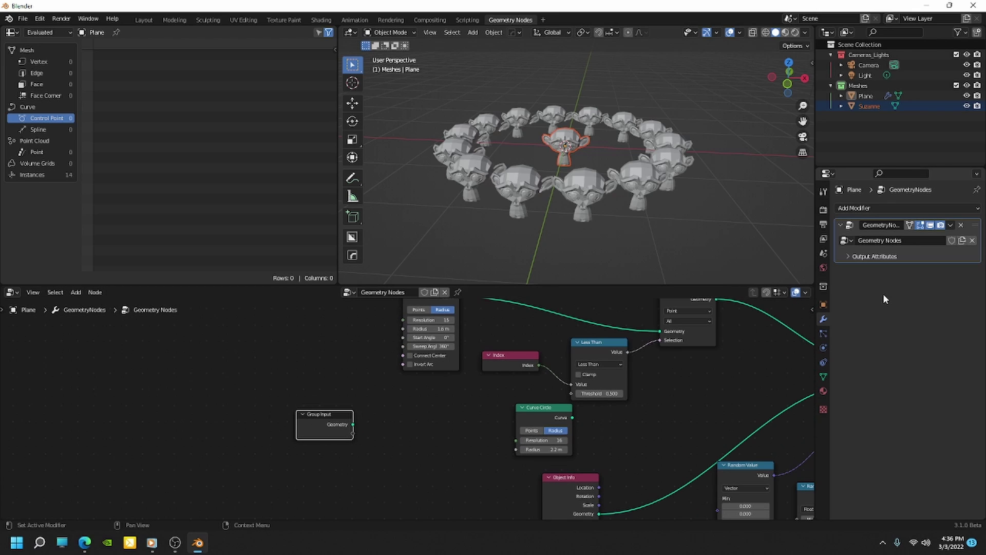
scroll(407, 407, up, 1)
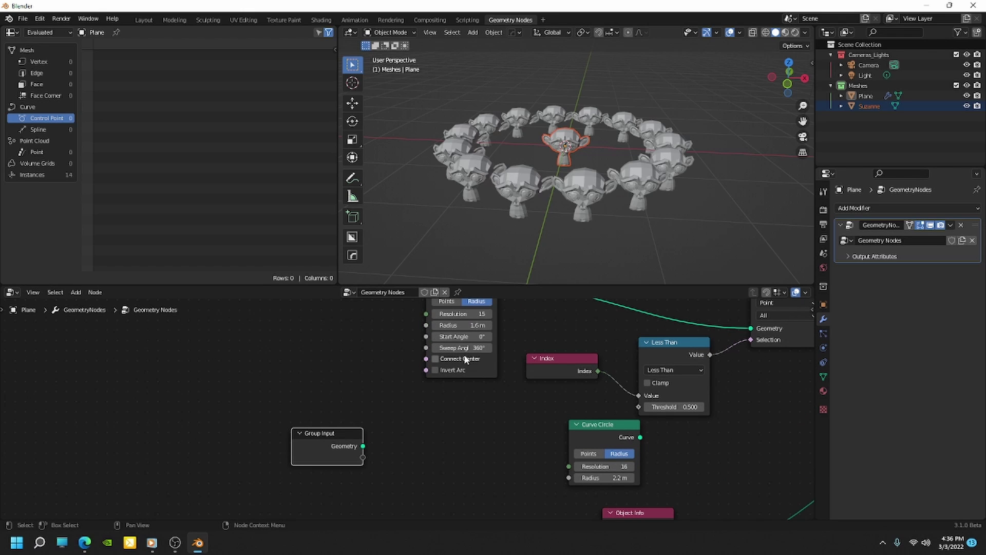
drag(427, 314, 363, 454)
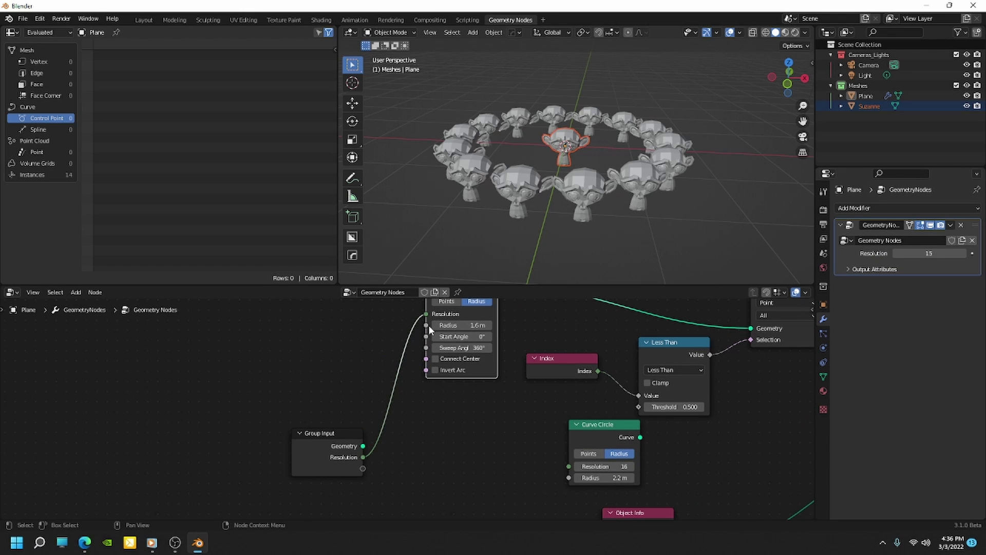
drag(427, 325, 366, 468)
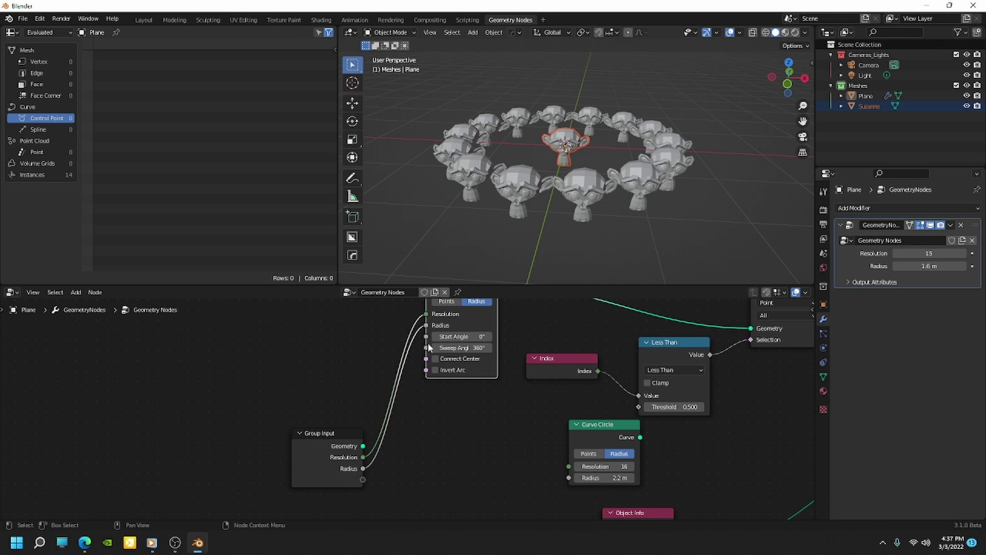
drag(426, 348, 363, 480)
scroll(387, 339, down, 2)
middle_drag(383, 379, 317, 352)
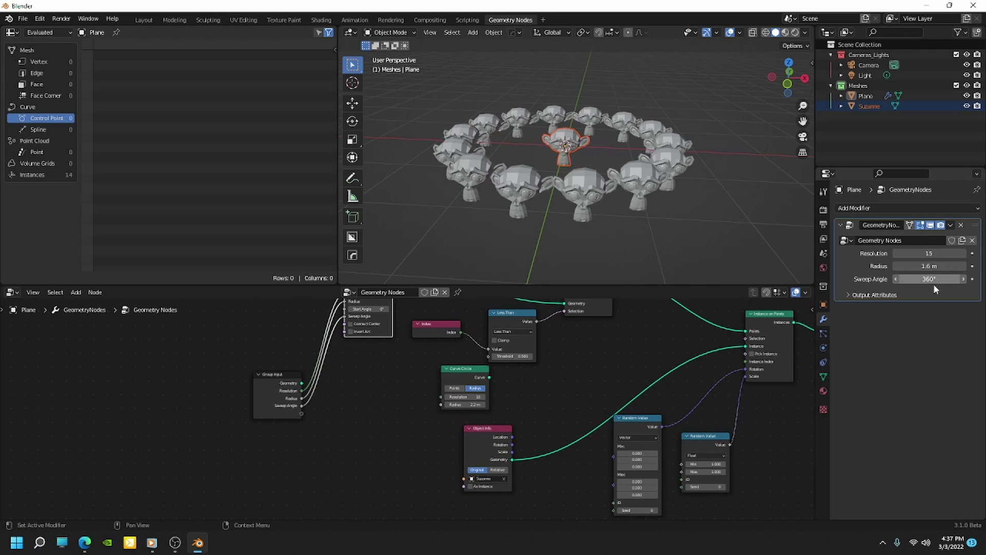
Link the Max inputs of the Vector and Float Random Value nodes to new Group Input sockets.
middle_drag(398, 466, 389, 449)
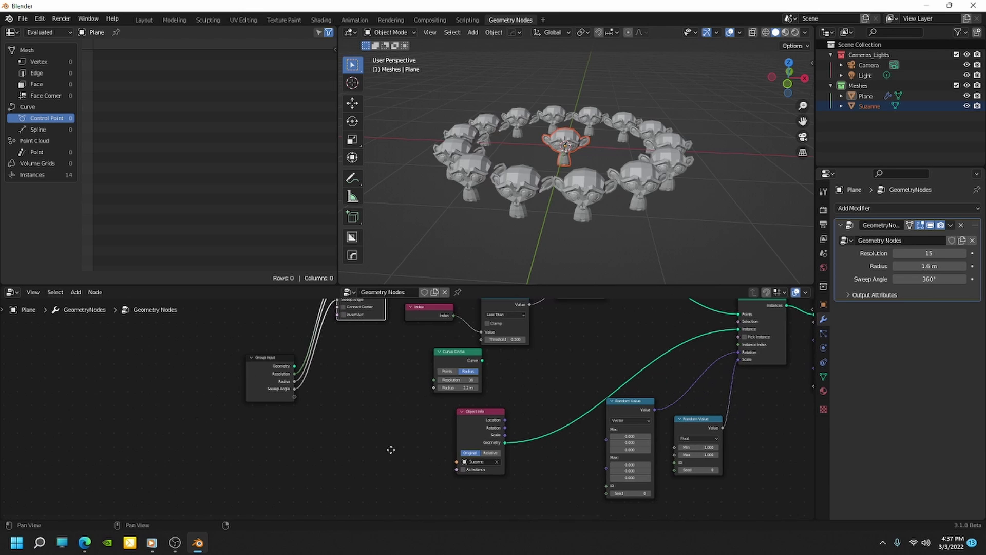
scroll(613, 437, up, 2)
scroll(578, 456, down, 2)
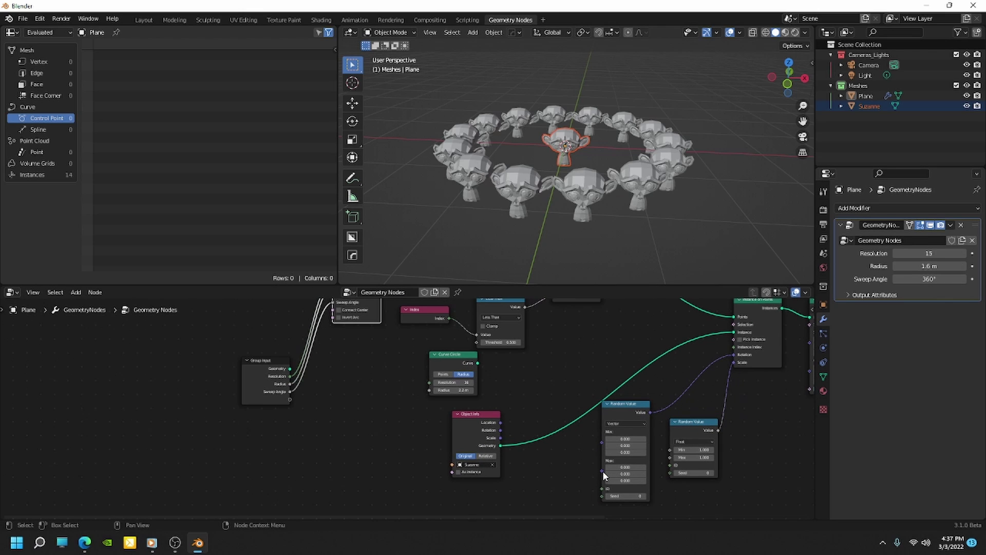
drag(602, 470, 293, 400)
drag(670, 458, 291, 408)
scroll(297, 444, down, 2)
scroll(701, 386, up, 2)
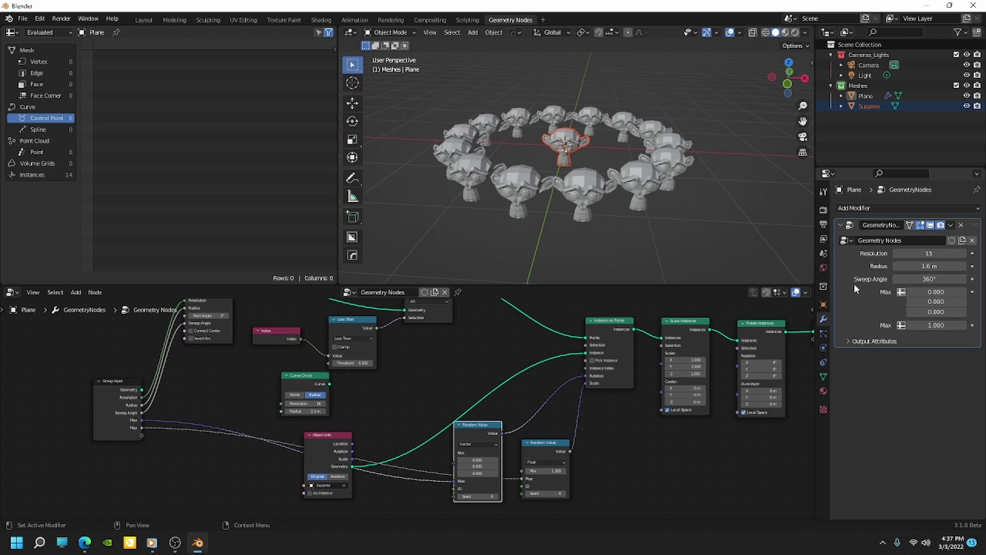
scroll(728, 354, down, 1)
scroll(717, 383, down, 1)
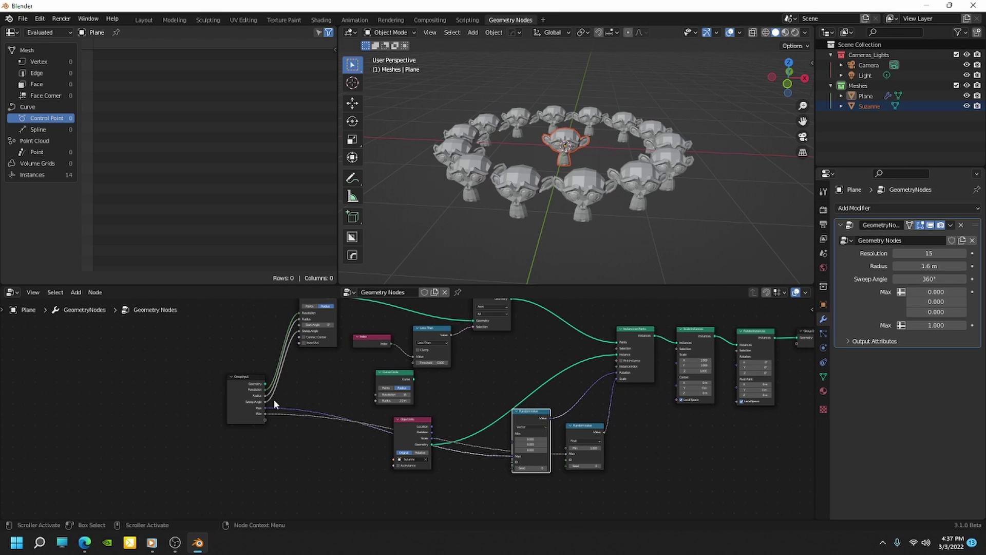
Link the Object Info node's Object input to a new Group Input socket.
middle_drag(266, 395, 352, 386)
scroll(362, 403, up, 2)
scroll(364, 404, up, 6)
scroll(391, 403, down, 3)
middle_drag(468, 409, 468, 392)
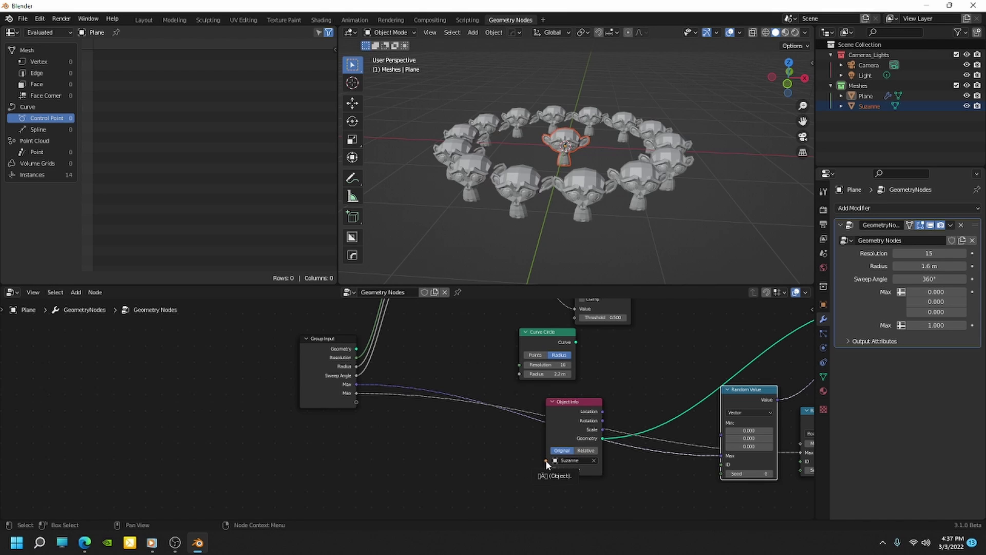
drag(546, 460, 456, 442)
drag(356, 407, 356, 403)
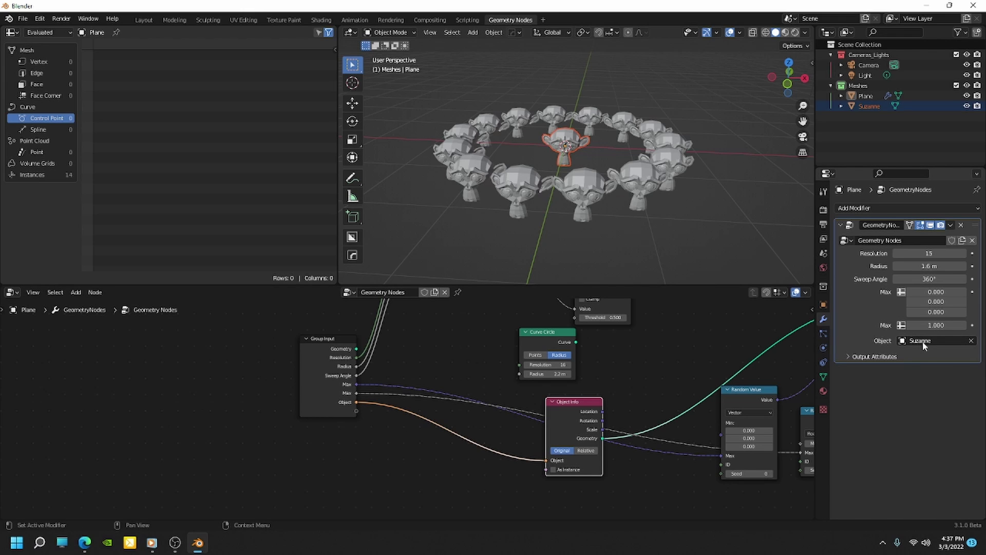
click(922, 341)
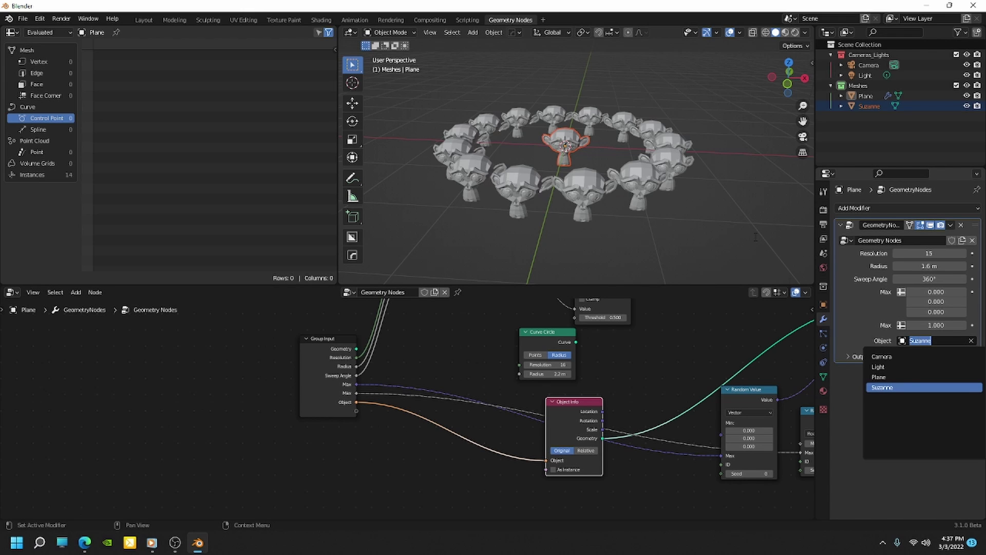
scroll(601, 239, down, 3)
scroll(608, 211, up, 5)
key(shift+a)
mouse_move(617, 181)
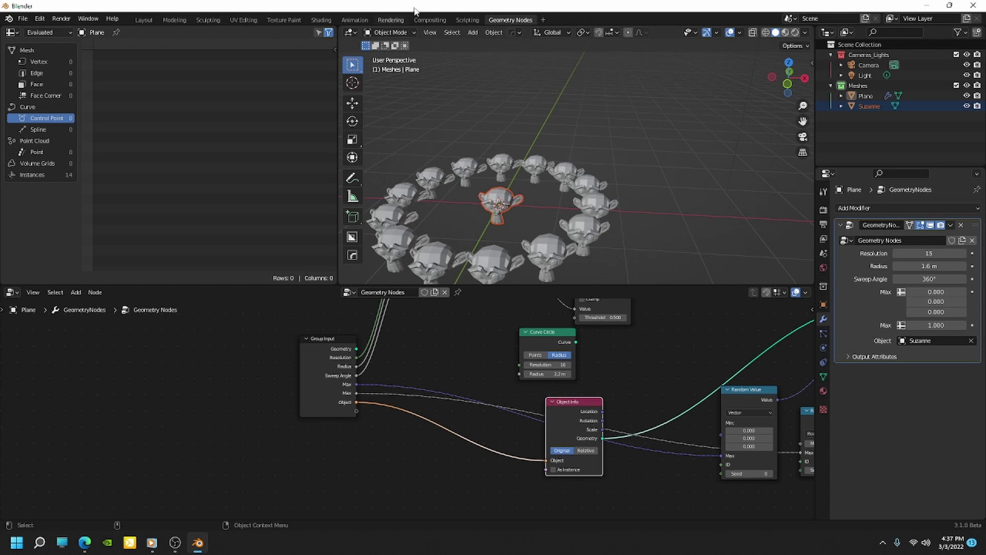
In the Layout workspace, show the modifier settings of the Plane object and hide the original Suzanne in the viewport.
click(154, 18)
middle_drag(493, 242, 820, 321)
click(583, 232)
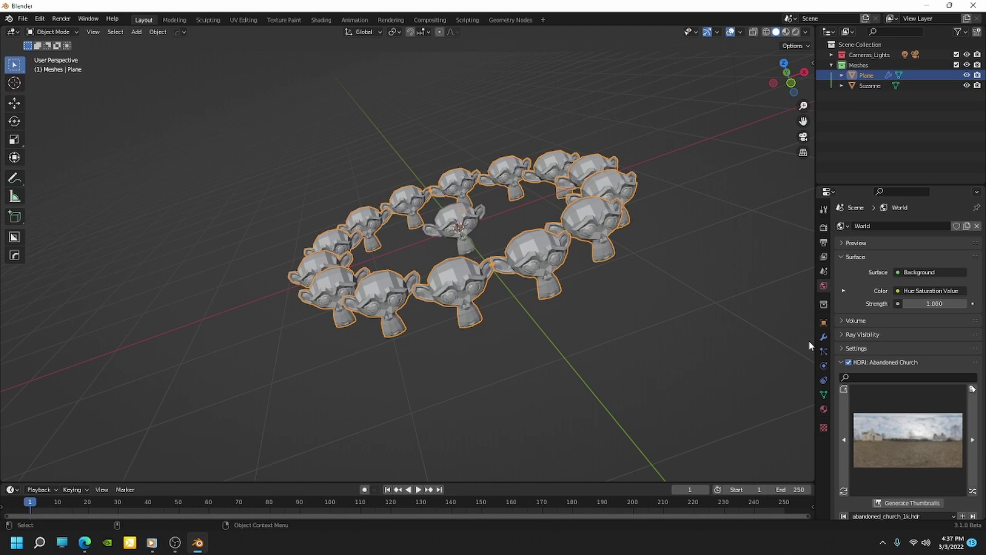
click(824, 337)
click(966, 86)
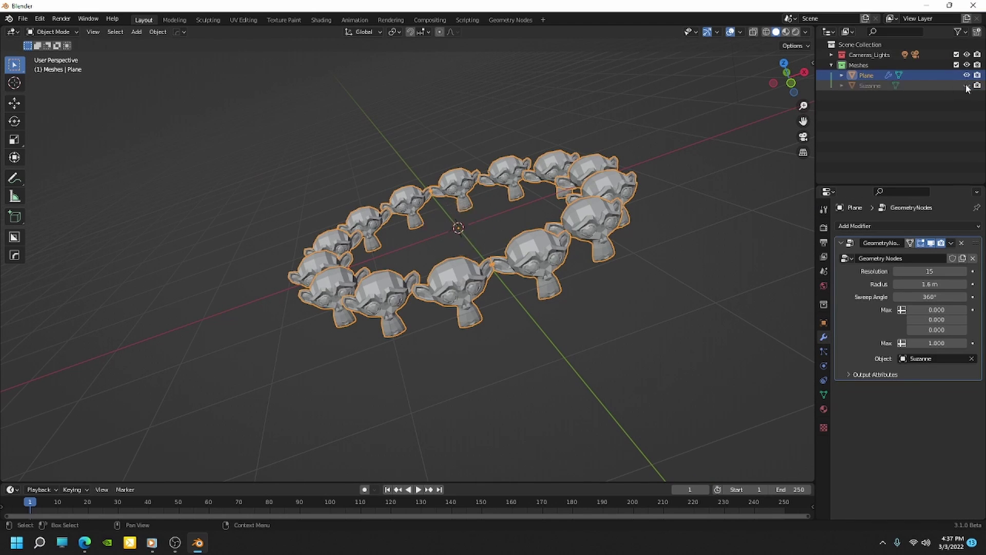
Set the modifier's Resolution to 8, Radius to 1.64 m and Sweep Angle to 272°, and undo the last trial change.
middle_drag(596, 251, 518, 204)
scroll(581, 258, up, 3)
scroll(411, 208, down, 2)
middle_drag(411, 208, 413, 216)
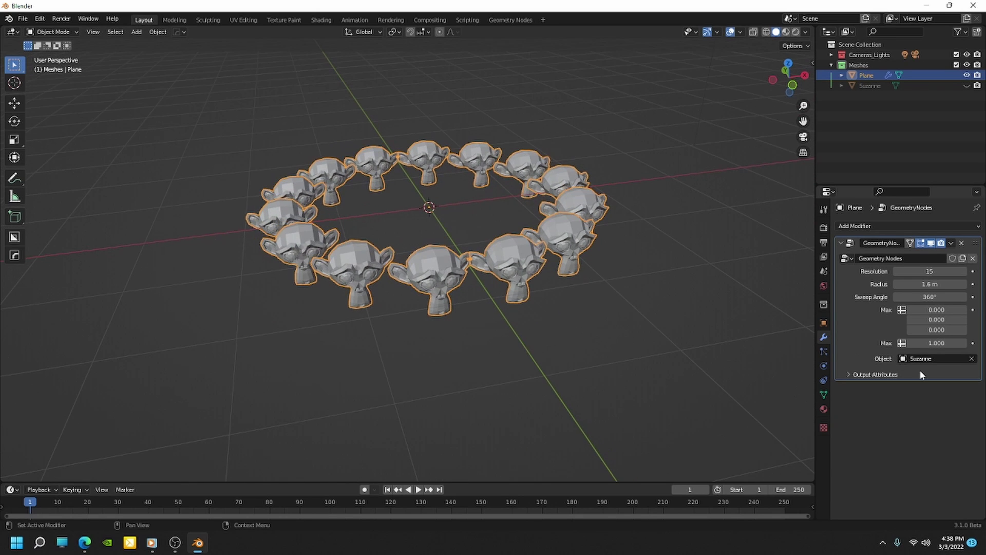
drag(907, 276, 868, 277)
drag(930, 284, 940, 343)
key(ctrl+z)
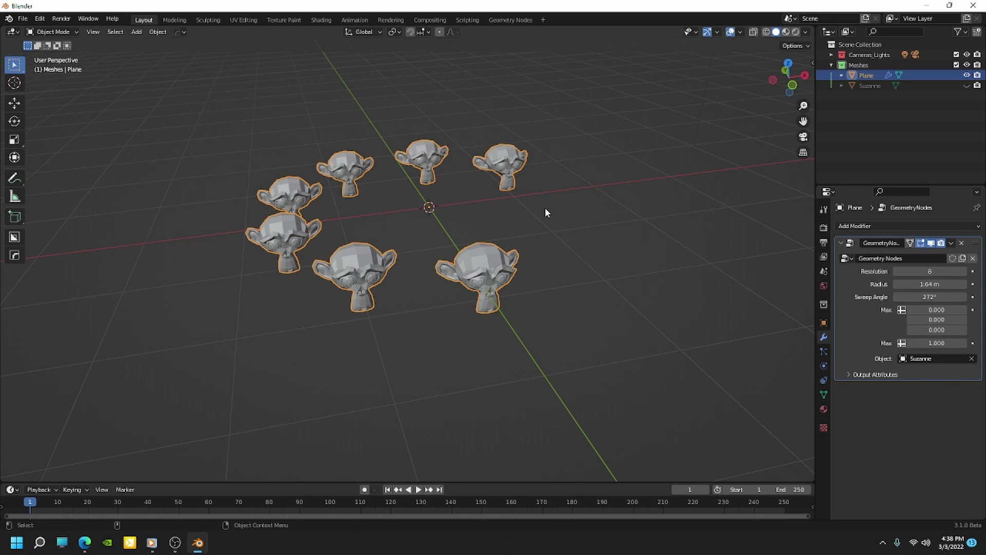
Add a torus mesh, scale it down to about 35% of its size, and apply its scale.
key(shift+a)
mouse_move(502, 208)
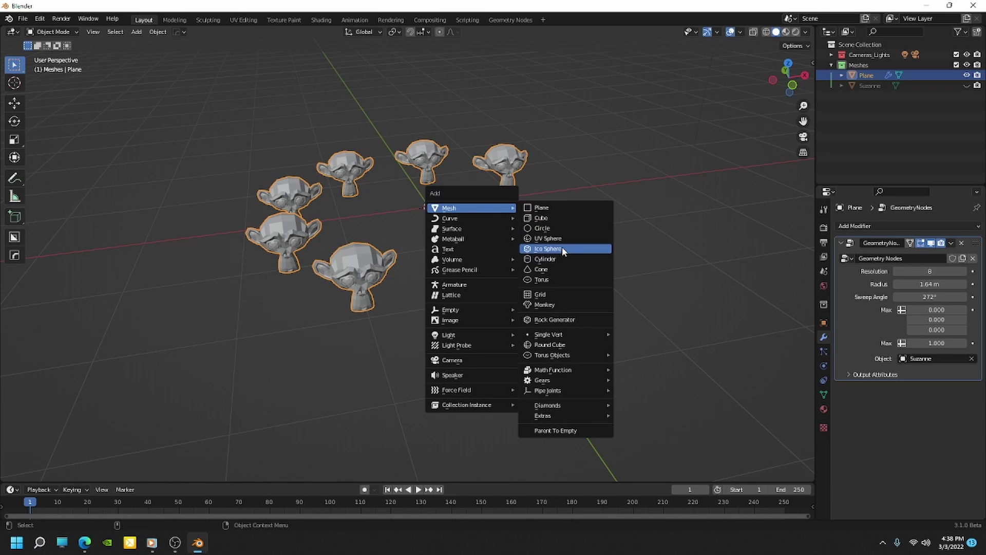
click(559, 279)
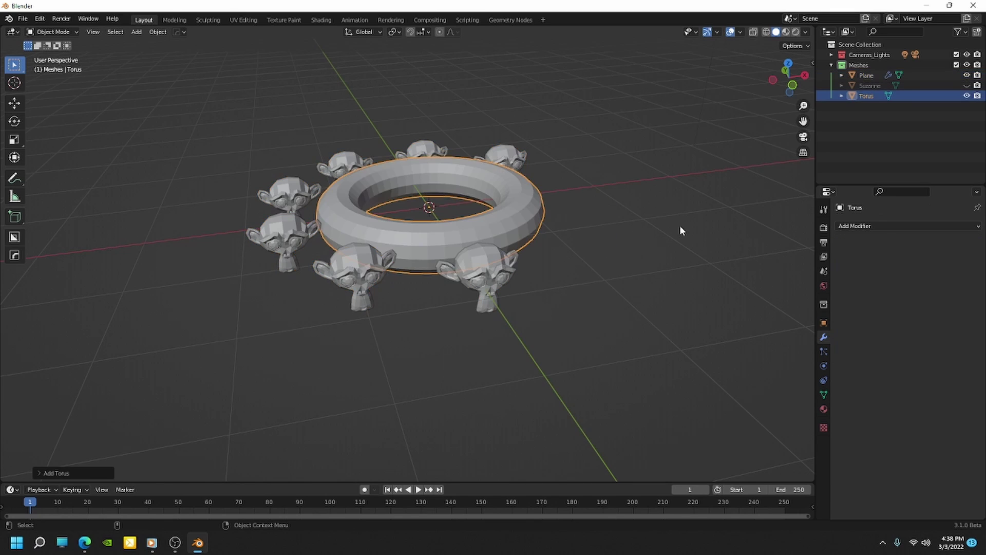
key(s)
click(517, 211)
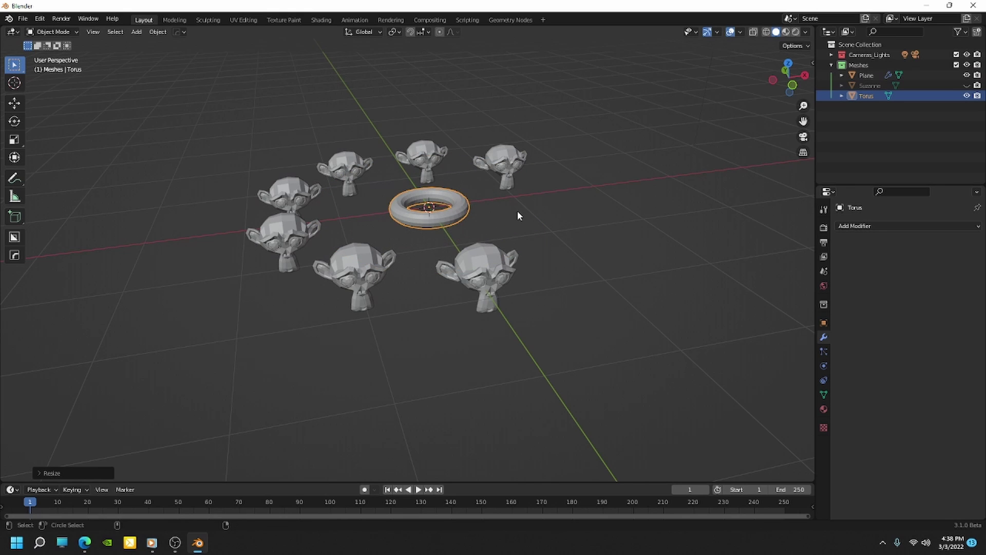
key(ctrl+a)
click(517, 213)
Set the Plane's modifier Object to Torus, and try adjusting its Resolution.
click(478, 247)
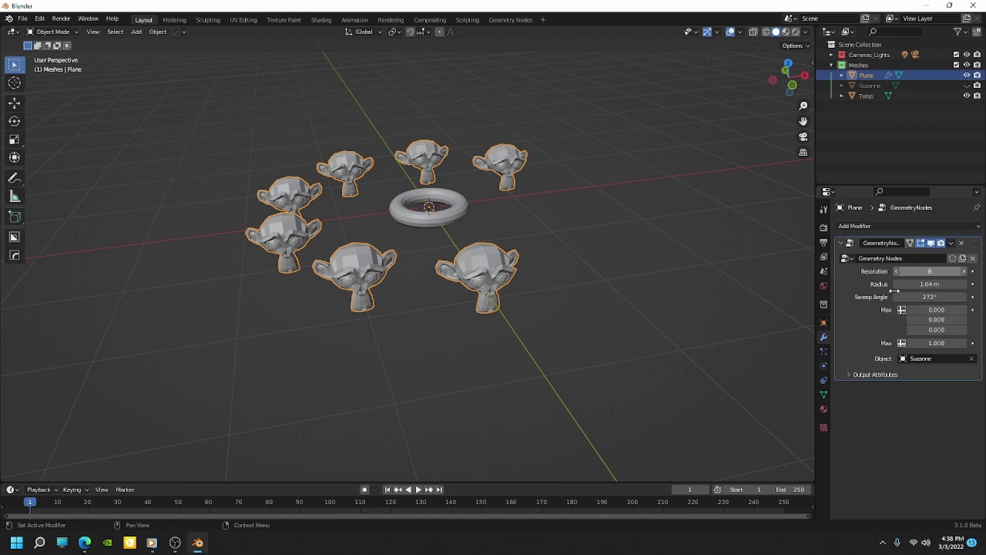
click(922, 359)
click(922, 416)
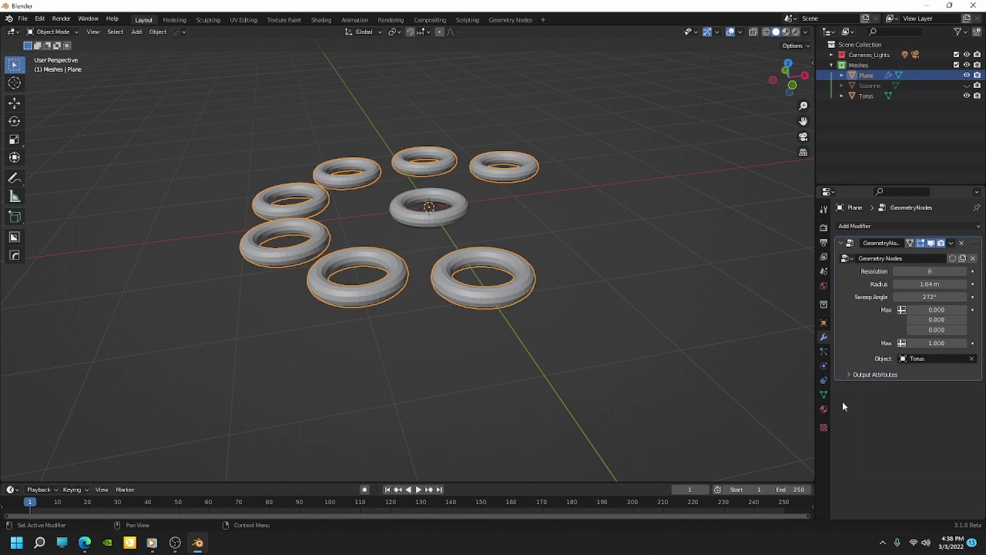
mouse_move(401, 307)
middle_down()
mouse_move(398, 328)
mouse_move(396, 314)
middle_up()
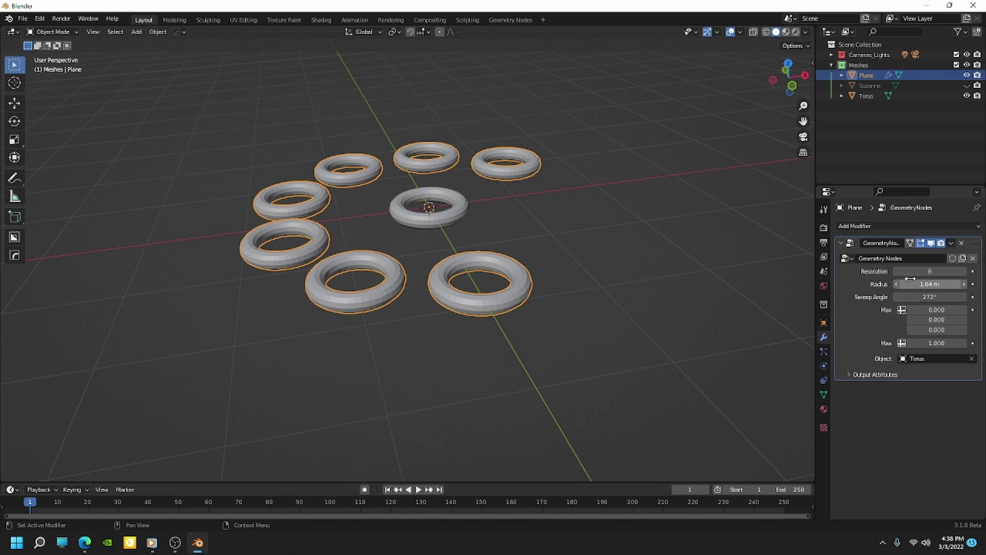
mouse_move(913, 271)
mouse_down()
mouse_move(941, 271)
mouse_move(895, 271)
mouse_move(920, 271)
mouse_up()
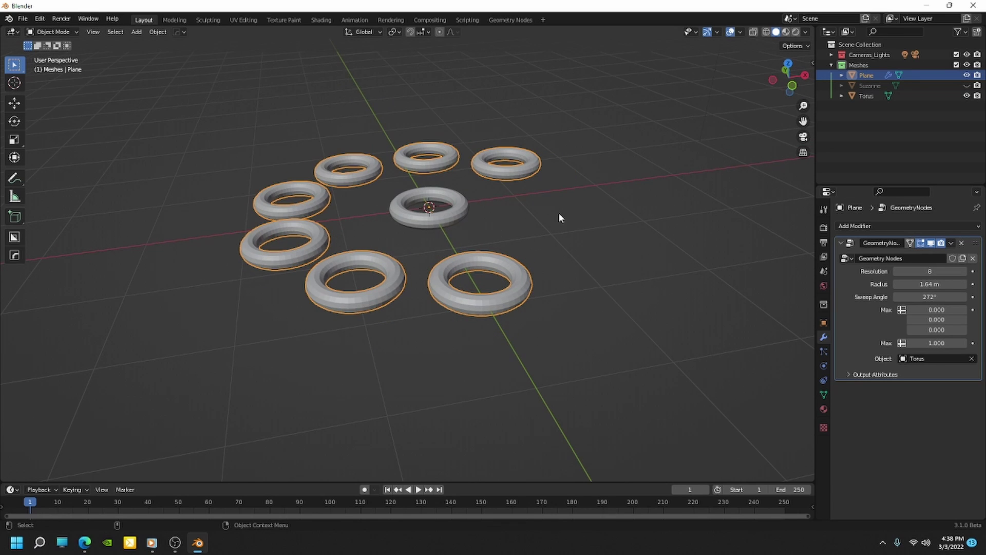